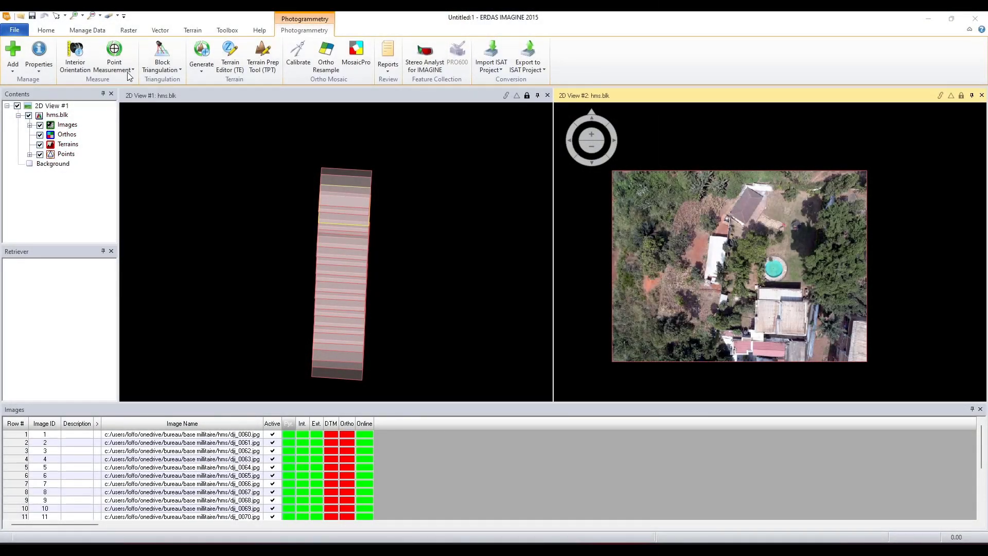
- Open the Classic Point Measurement (CPM) window for the hms.blk block
left_click(127, 71)
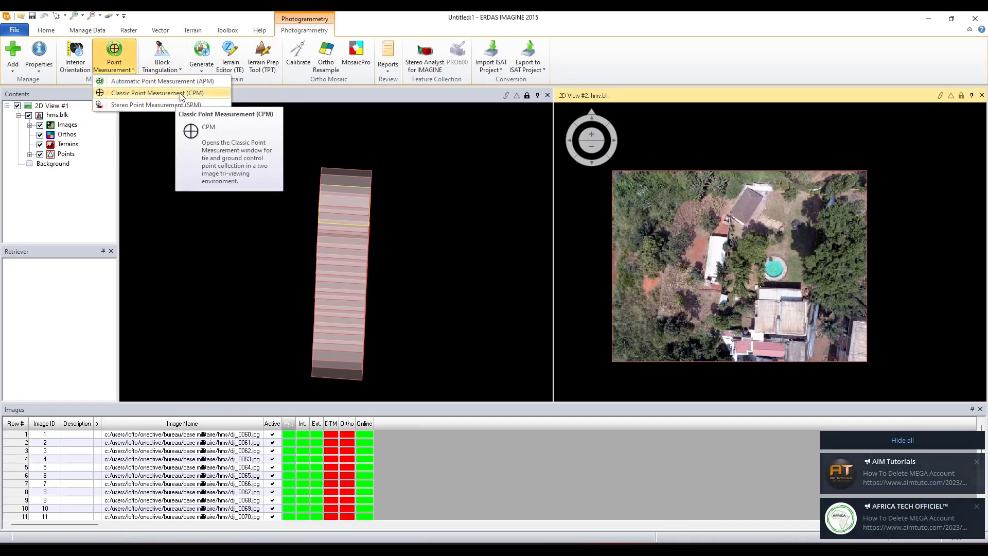
left_click(182, 95)
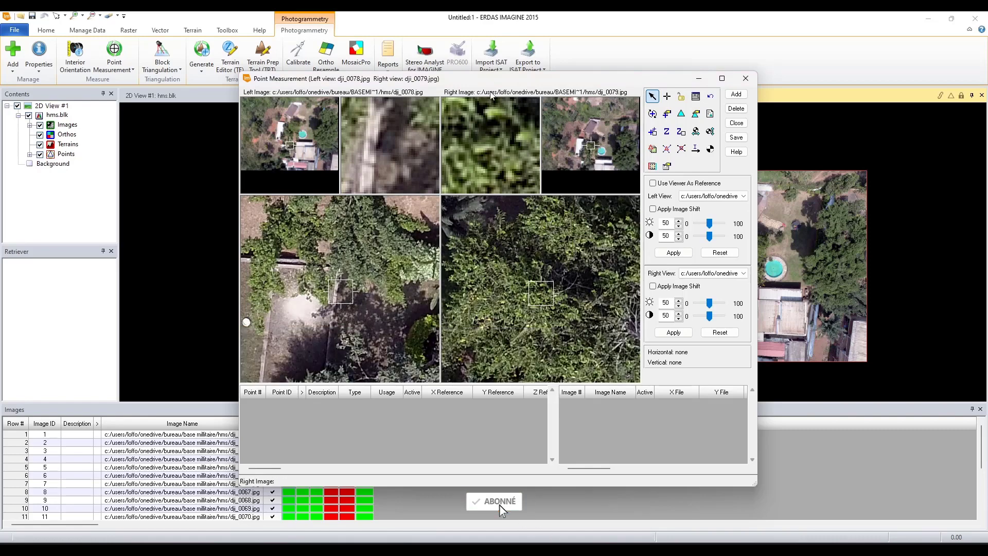
left_click_drag(502, 82, 505, 59)
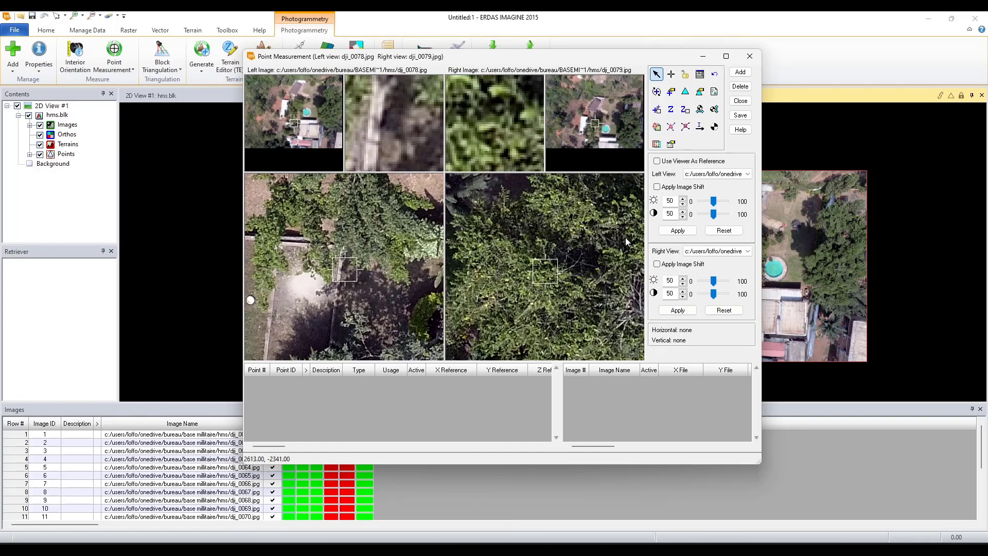
- Show image dji_0060.jpg in the Left View and dji_0061.jpg in the Right View
left_click(746, 174)
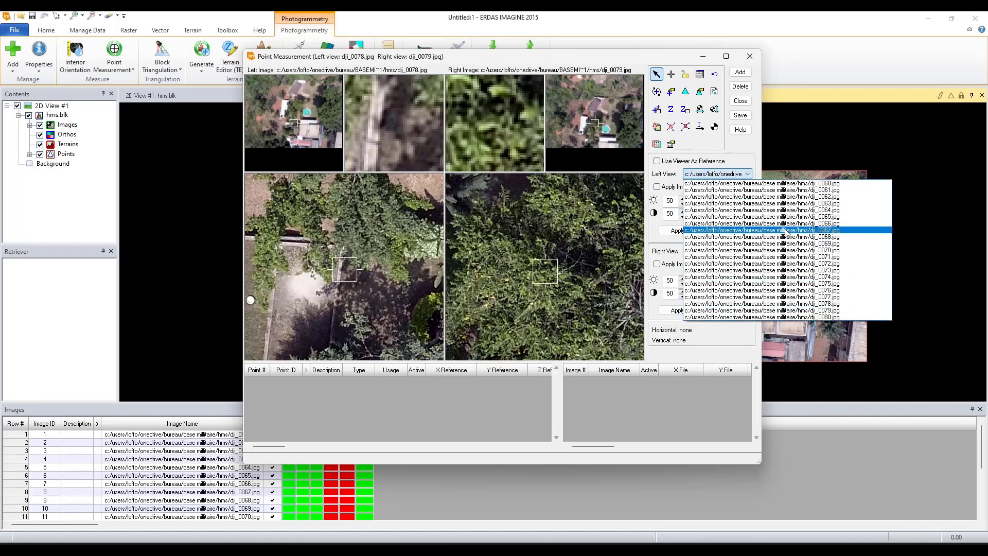
left_click(801, 183)
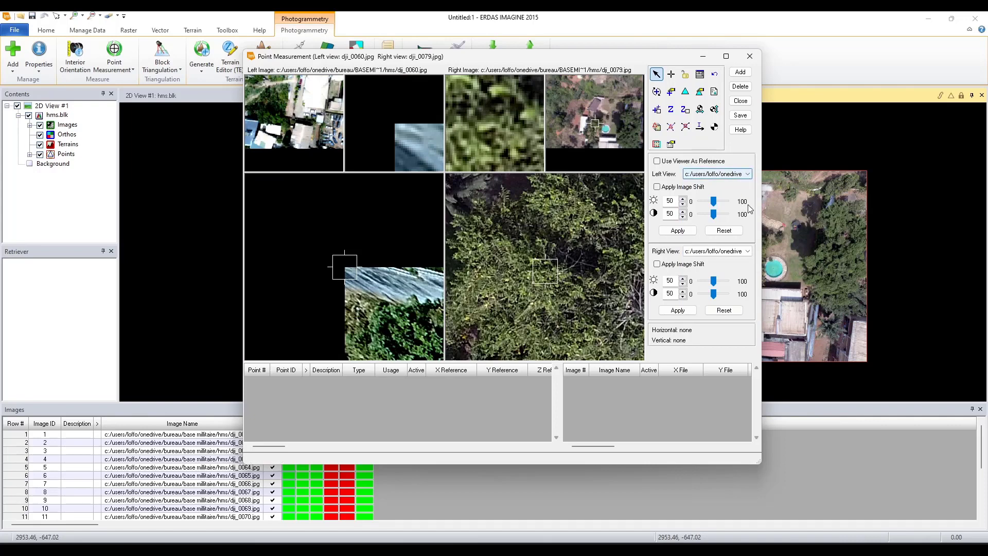
left_click(749, 251)
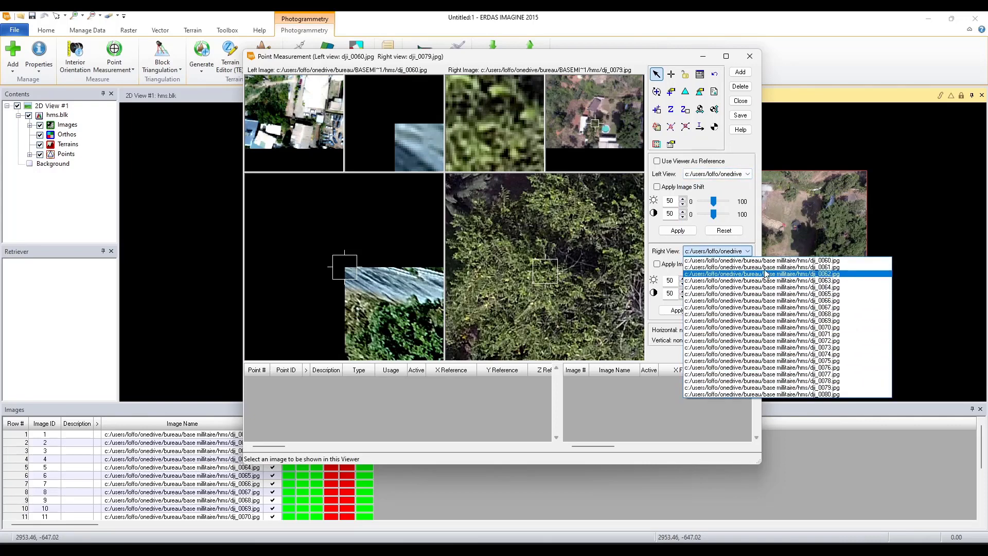
left_click(760, 267)
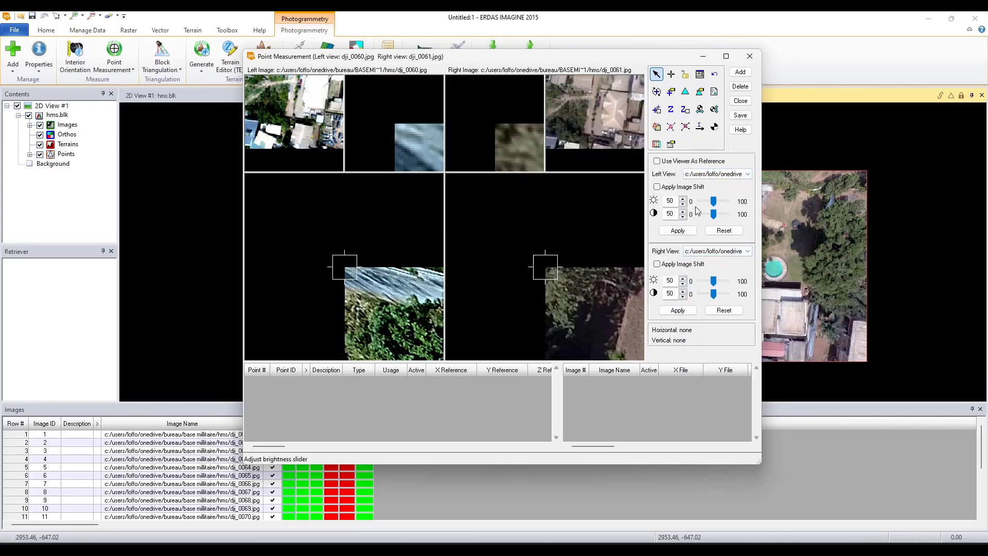
- Examine dji_0060.jpg and dji_0061.jpg side by side to find the ground area they have in common
scroll(317, 267, "down", 2)
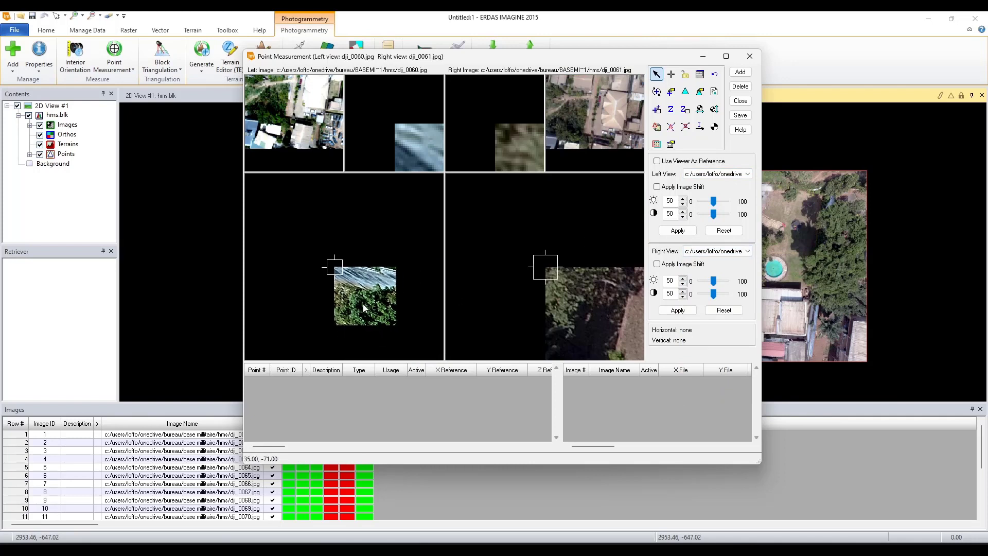
scroll(382, 113, "down", 2)
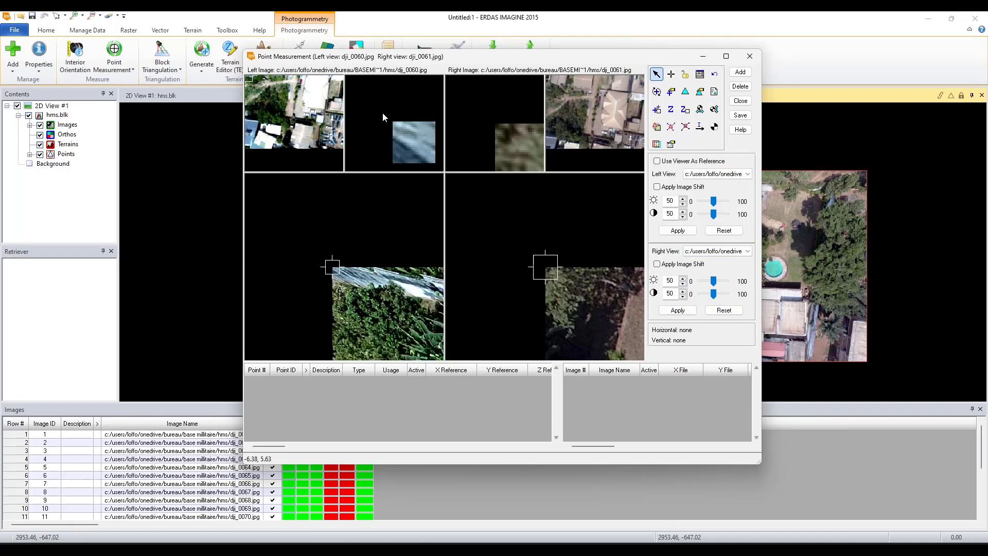
left_click_drag(438, 157, 389, 102)
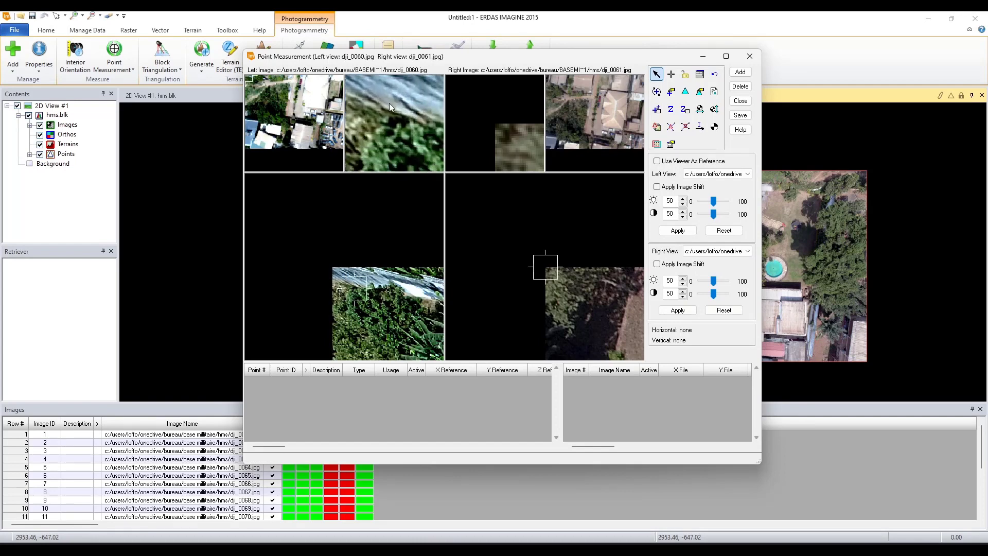
scroll(408, 128, "up", 2)
left_click_drag(453, 165, 494, 123)
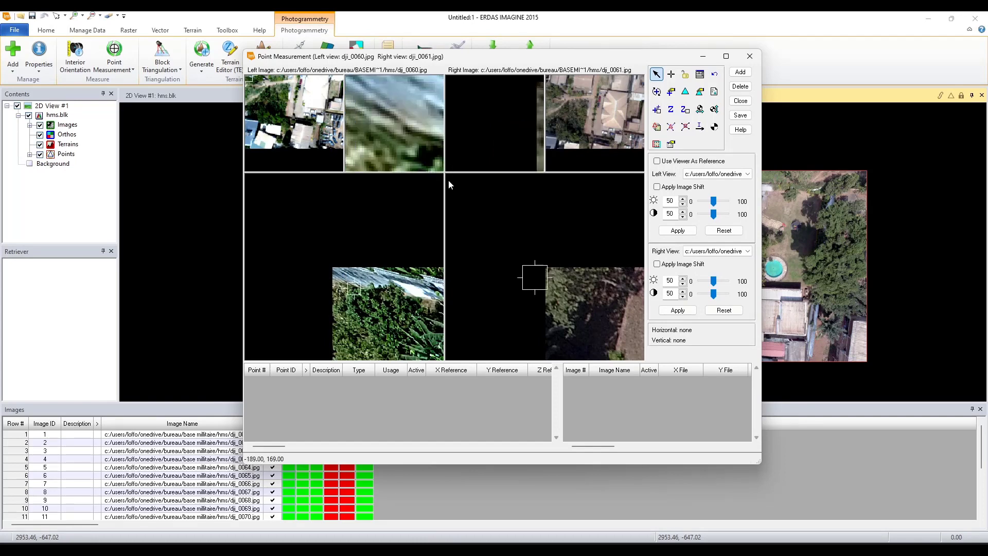
left_click_drag(376, 327, 279, 226)
left_click_drag(543, 291, 341, 298)
left_click_drag(639, 311, 662, 312)
scroll(355, 294, "down", 3)
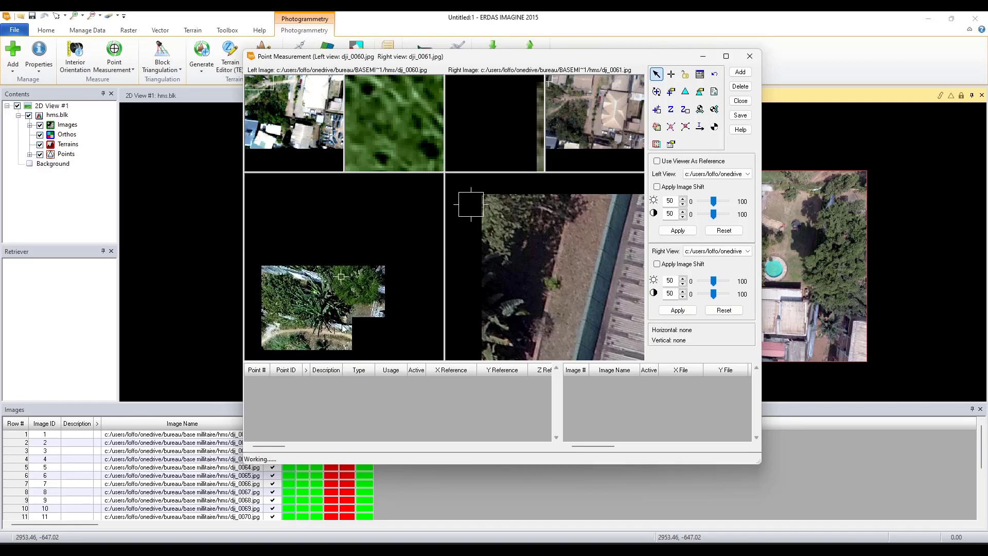
left_click_drag(354, 355, 287, 210)
scroll(388, 299, "down", 1)
left_click_drag(388, 300, 415, 324)
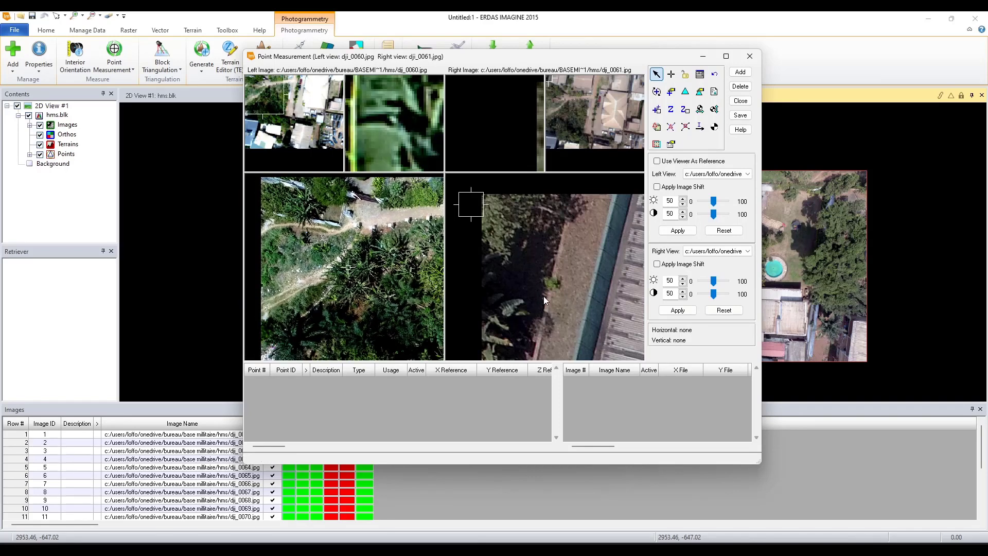
left_click_drag(543, 295, 459, 243)
scroll(565, 279, "down", 2)
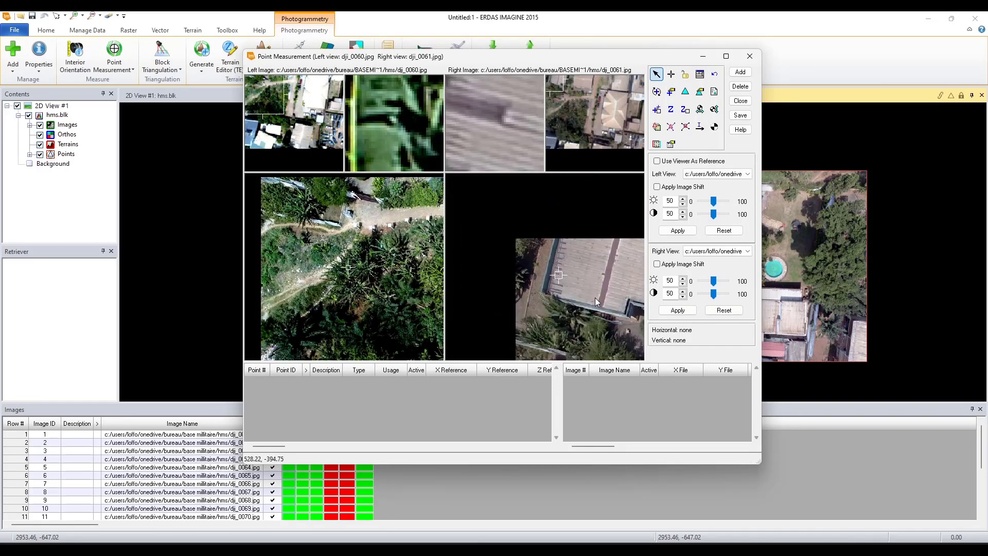
left_click_drag(595, 298, 474, 169)
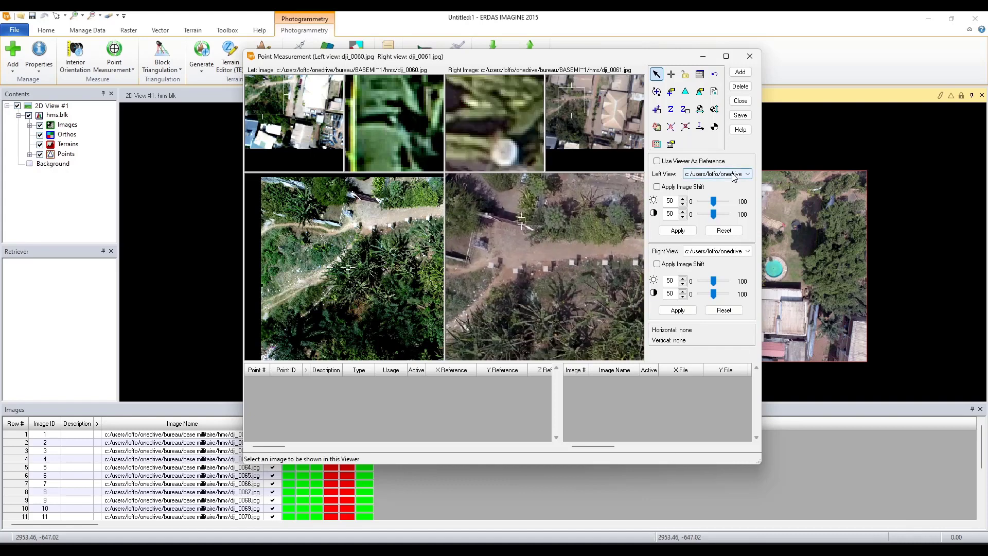
- Show dji_0065.jpg in the Left View and dji_0066.jpg in the Right View, and compare the buildings in both
left_click(734, 176)
scroll(736, 180, "up", 2)
left_click(767, 222)
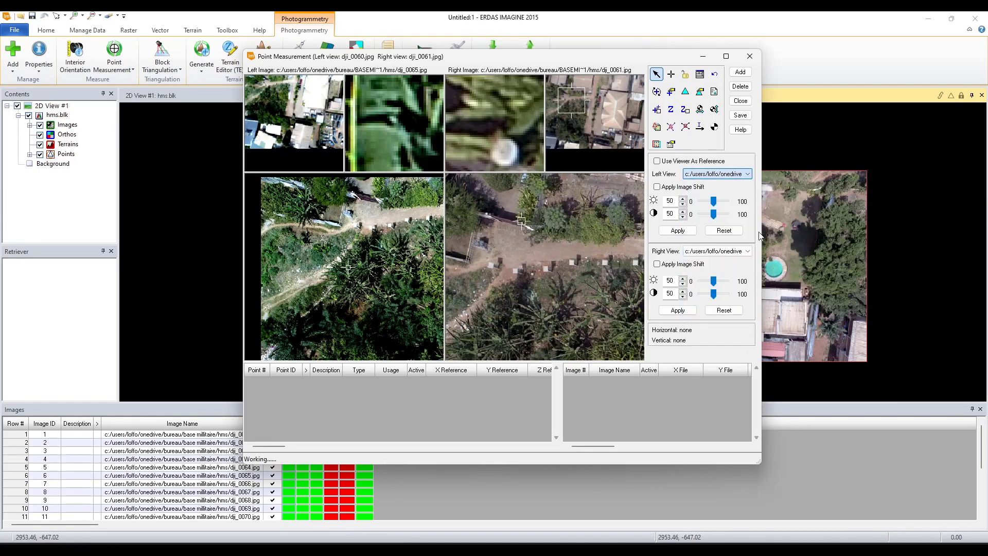
left_click(731, 254)
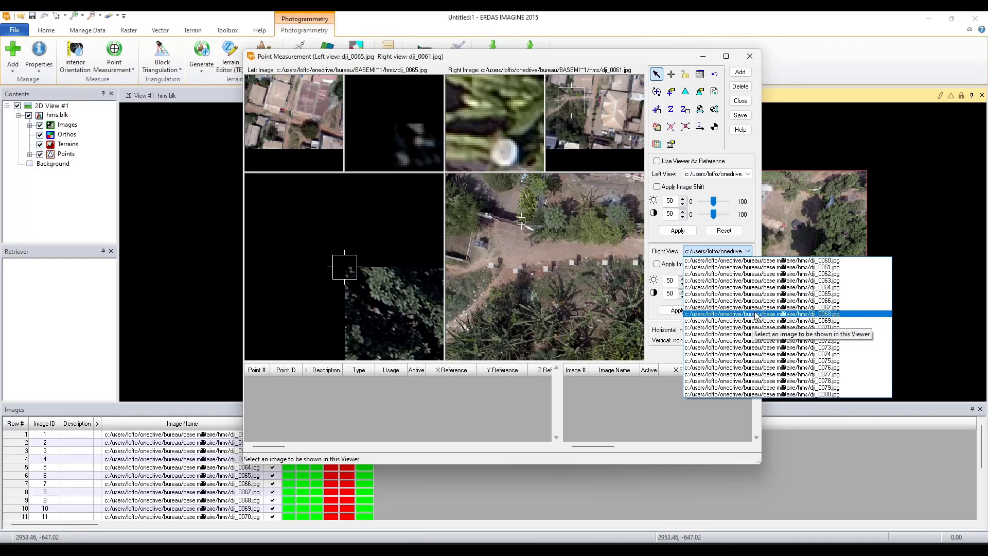
left_click(759, 301)
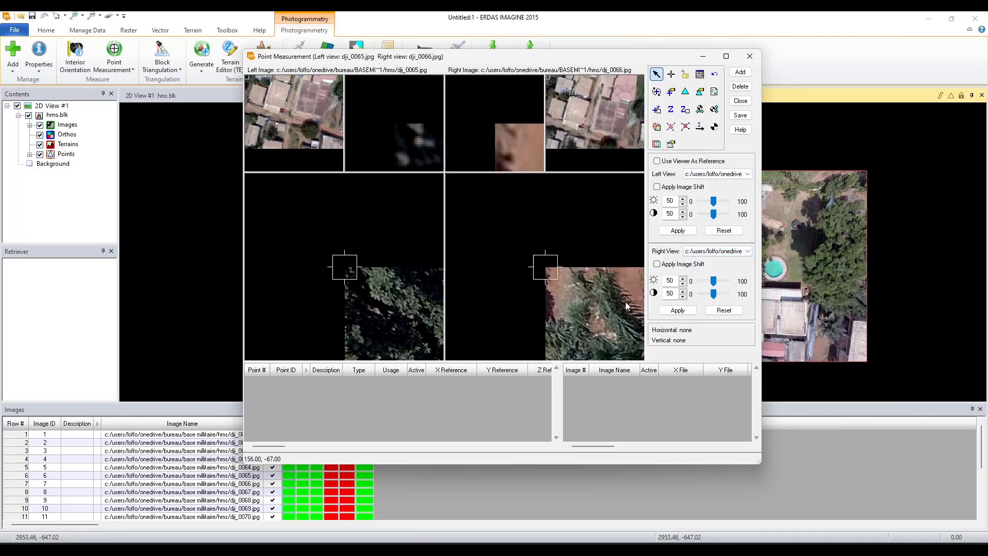
scroll(329, 257, "down", 3)
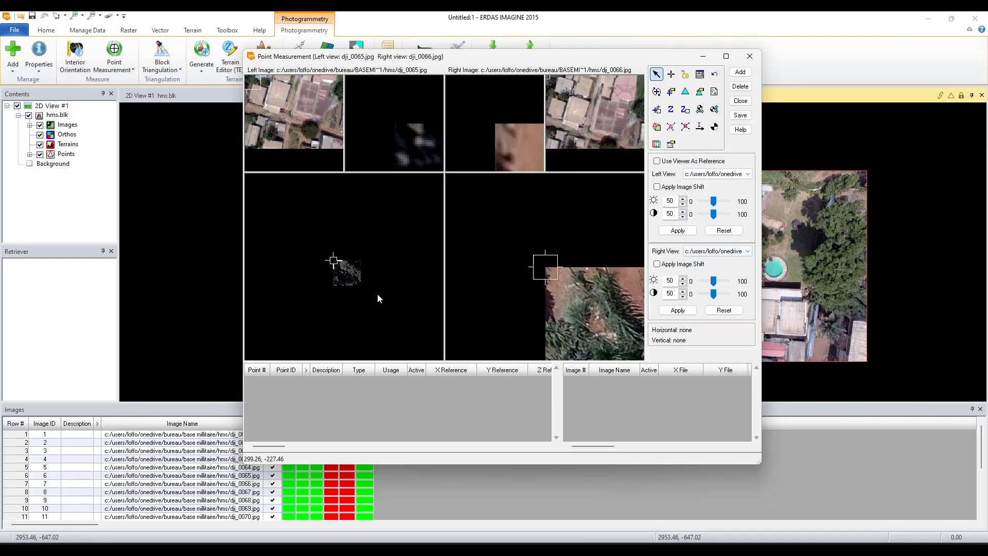
left_click_drag(379, 297, 293, 213)
scroll(556, 264, "down", 3)
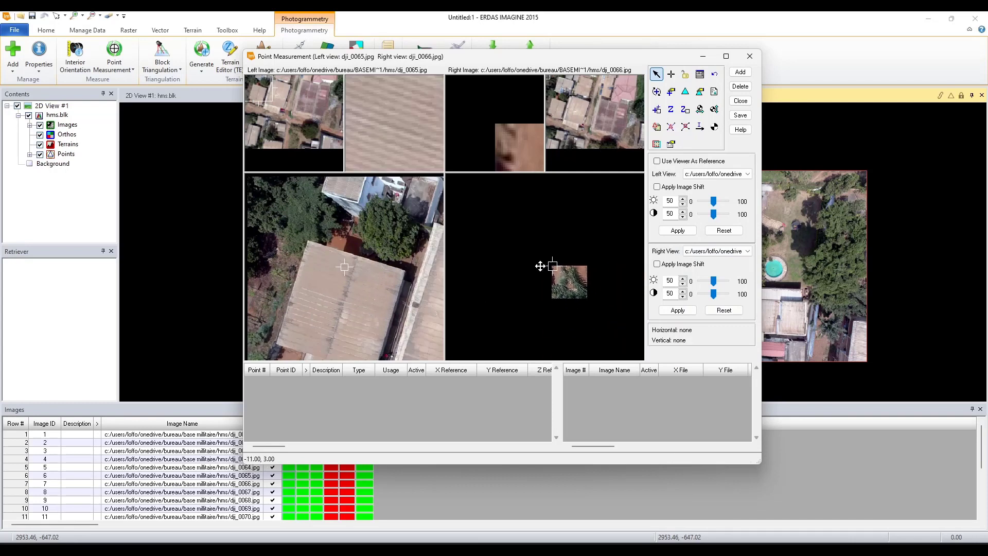
left_click_drag(586, 296, 494, 232)
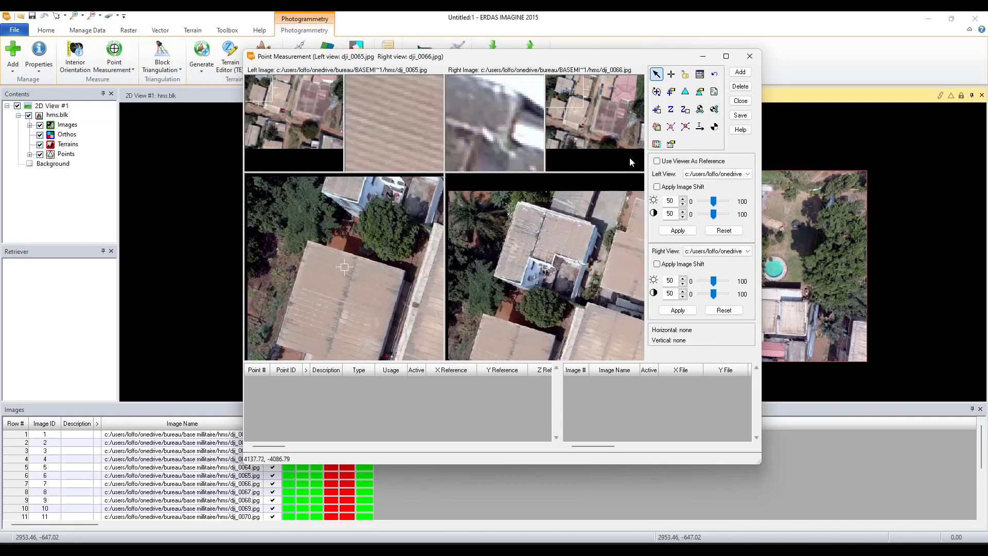
- In the automatic tie point generation properties, use all available images and set the image layer for computation to 2
left_click(671, 93)
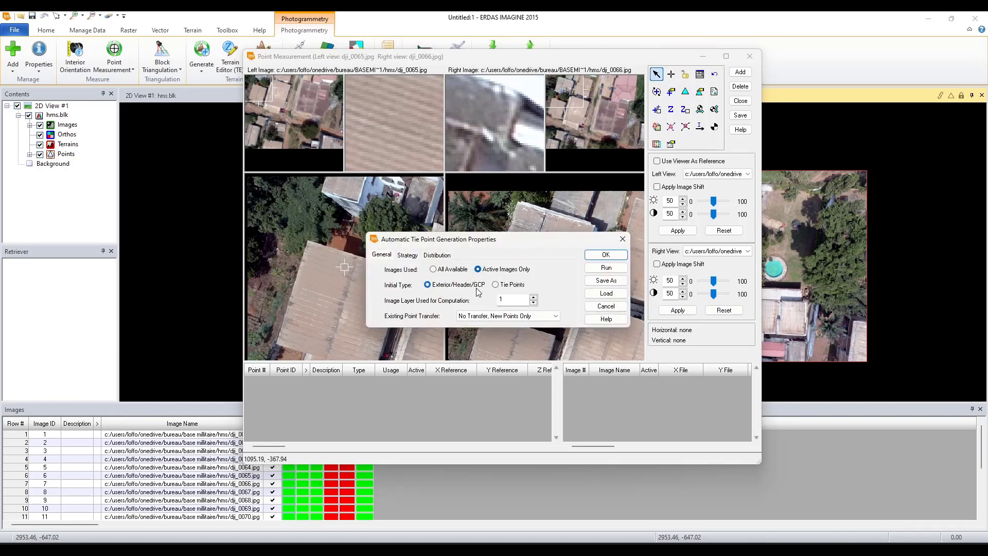
left_click(453, 271)
left_click(533, 298)
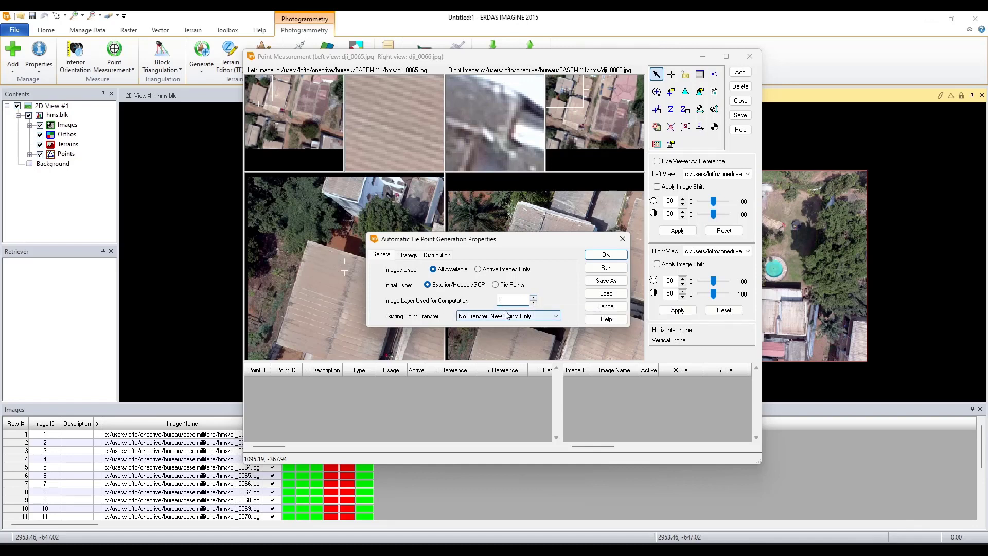
- Set the intended number of points per image to 50 and run the automatic tie point generation
left_click(409, 256)
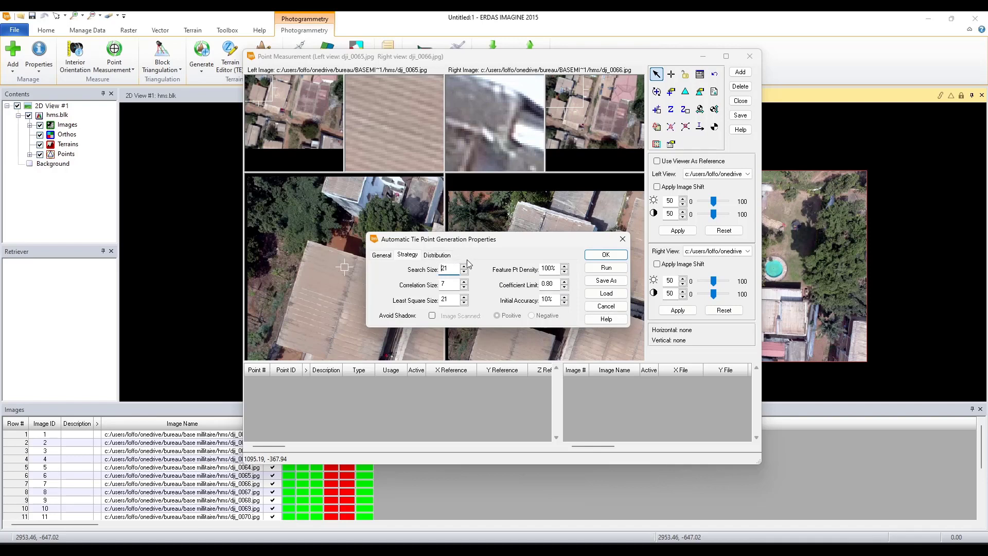
left_click(435, 256)
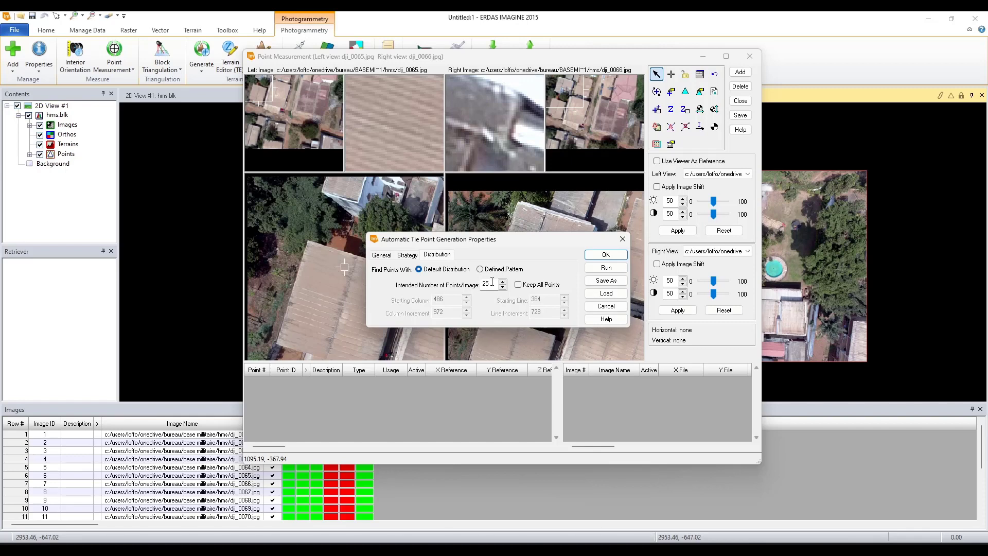
left_click_drag(492, 282, 465, 285)
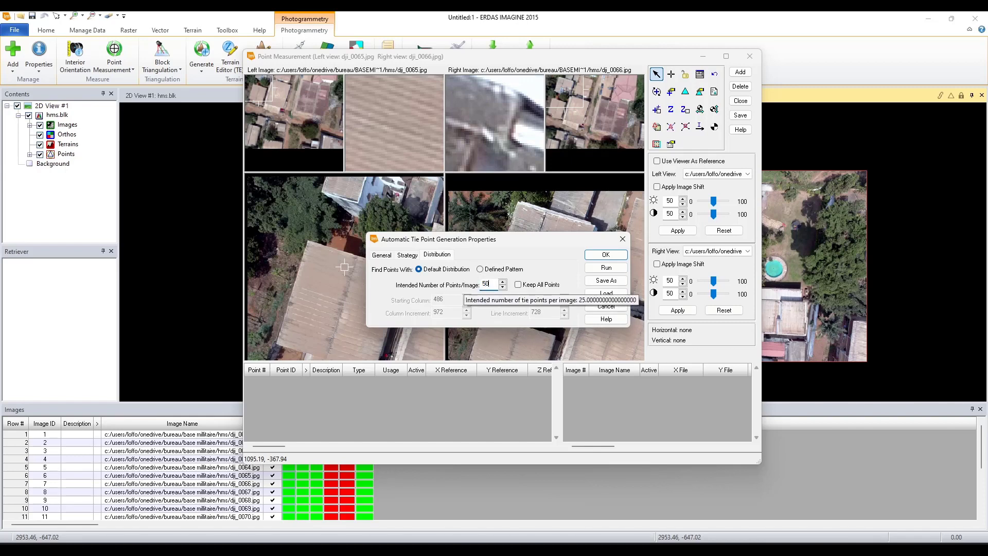
left_click(612, 272)
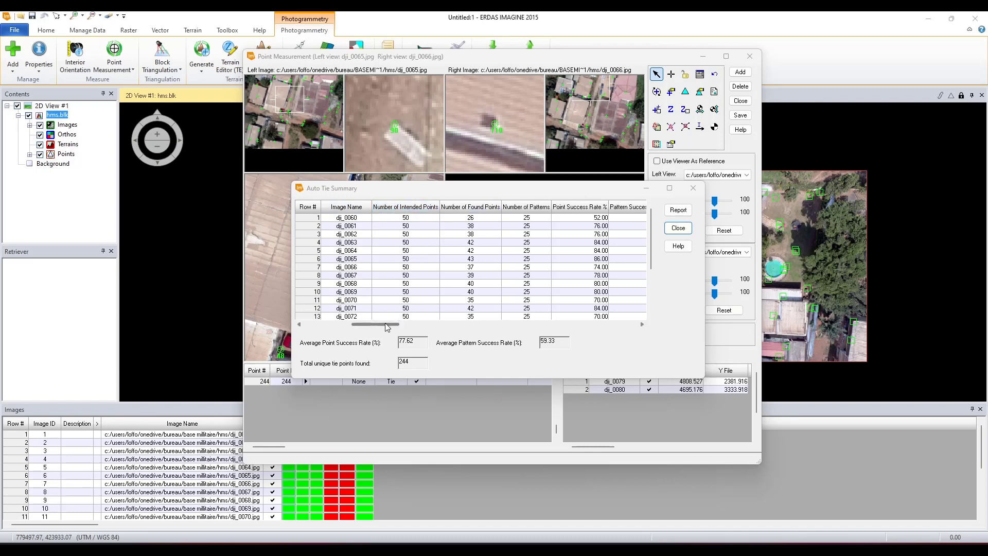
- Review the found points and success rates per image in the Auto Tie Summary and close it
left_click_drag(421, 324, 439, 324)
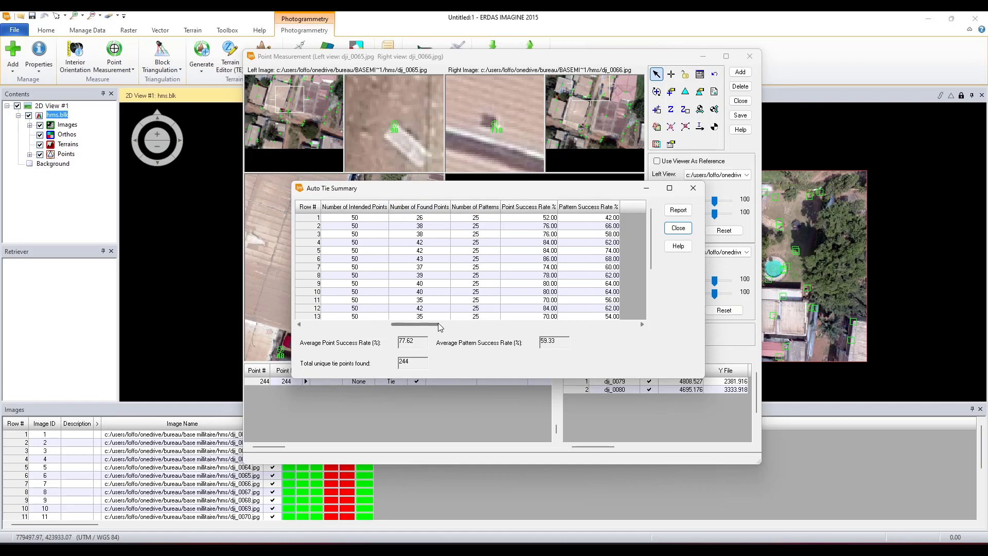
left_click_drag(437, 323, 489, 337)
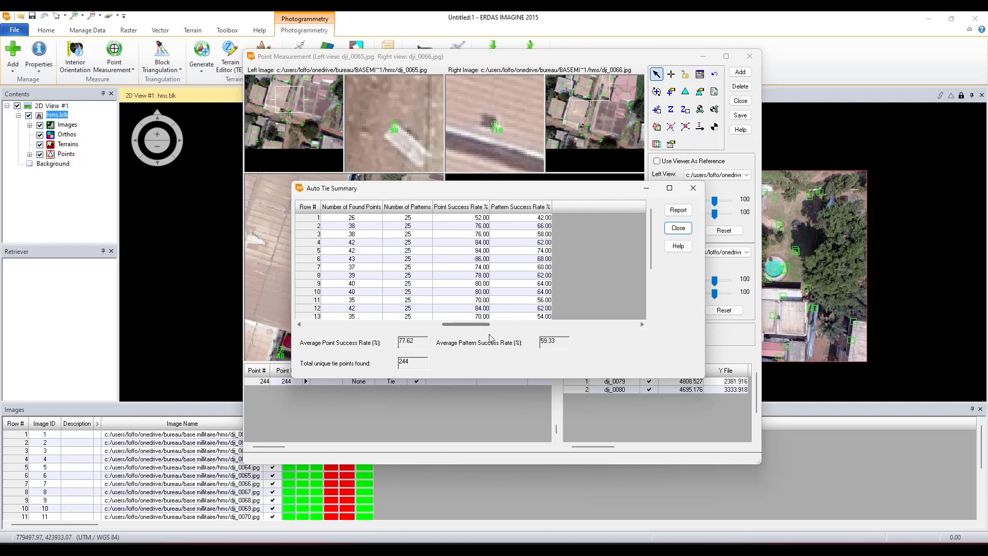
left_click(678, 227)
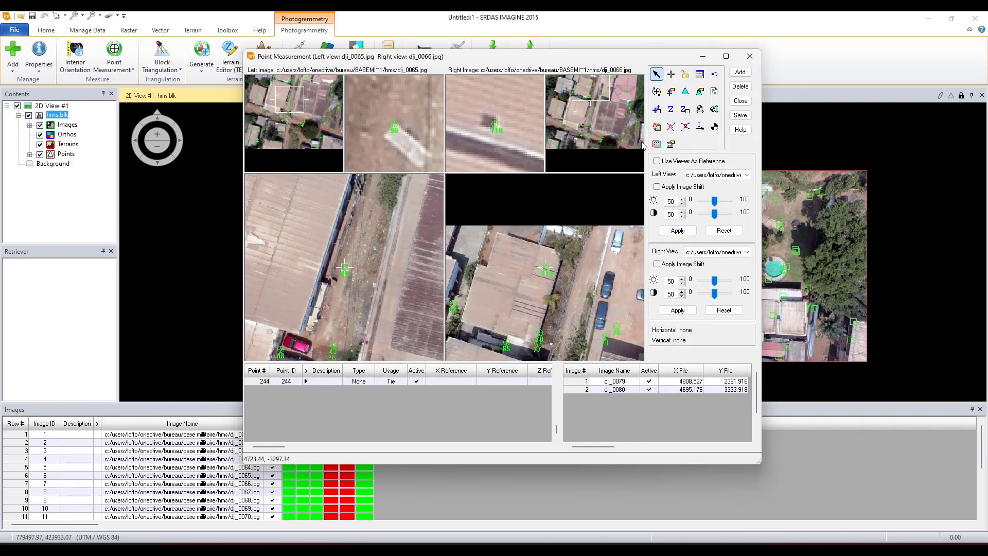
- Inspect tie points 1 and 2 with dji_0060.jpg in the Left View and dji_0061.jpg in the Right View
left_click_drag(557, 431, 559, 372)
left_click(260, 382)
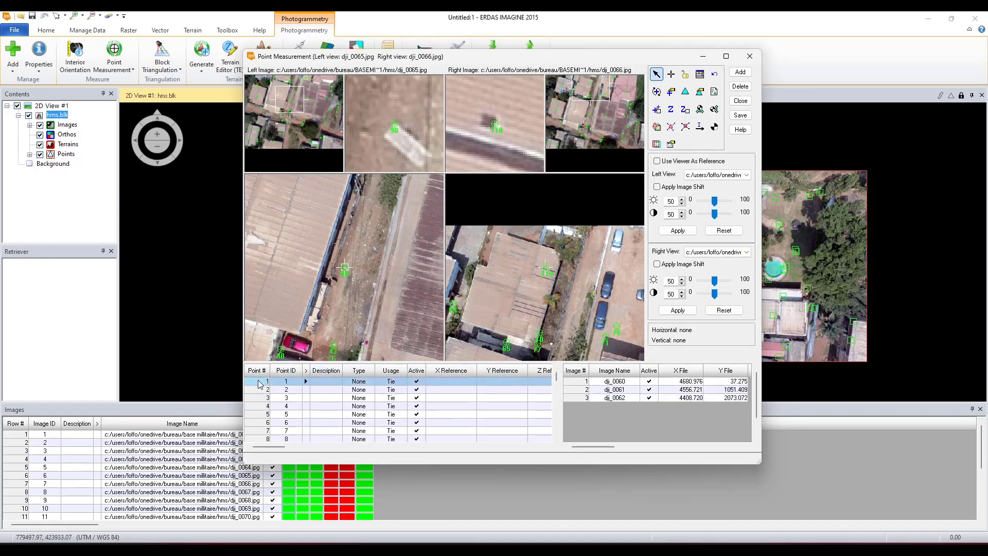
left_click(746, 175)
left_click(742, 190)
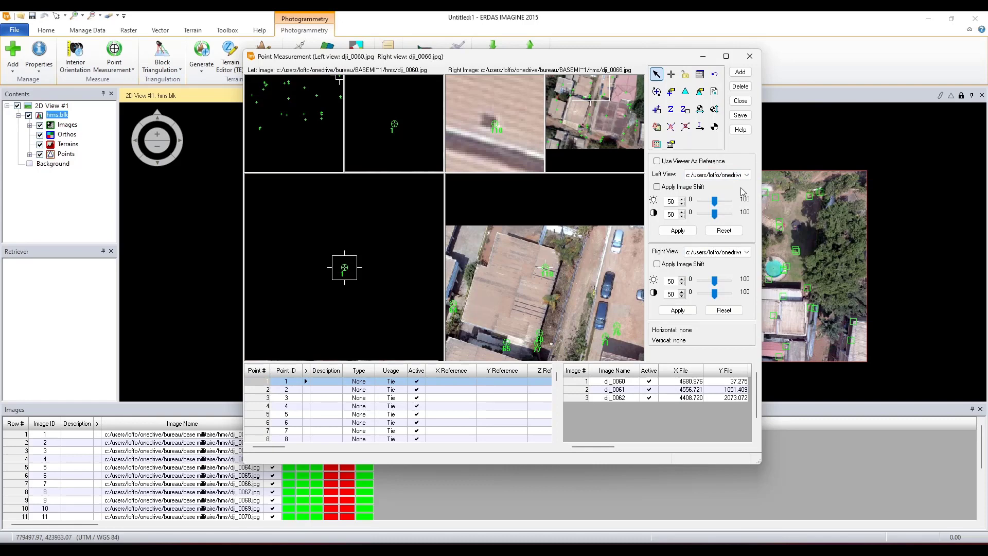
left_click(746, 251)
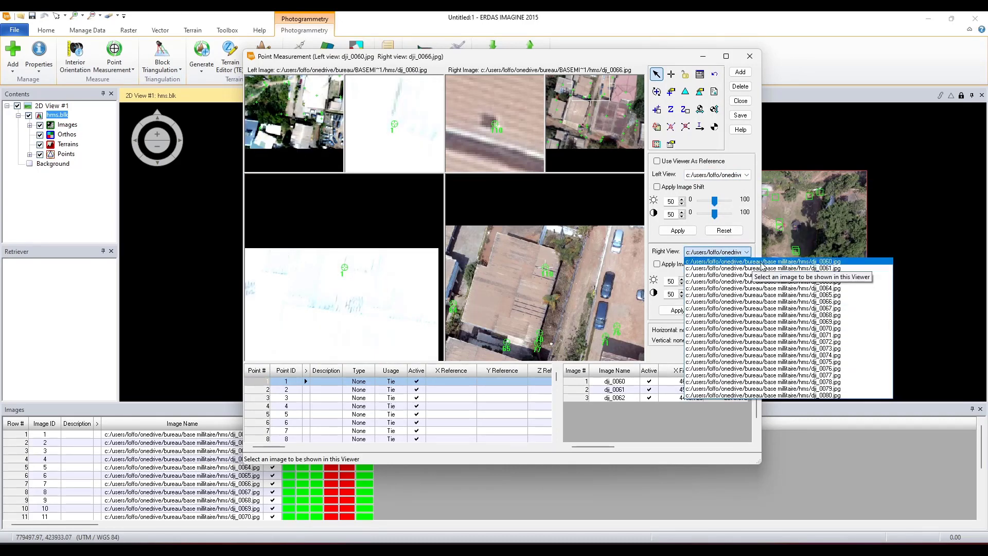
left_click(763, 268)
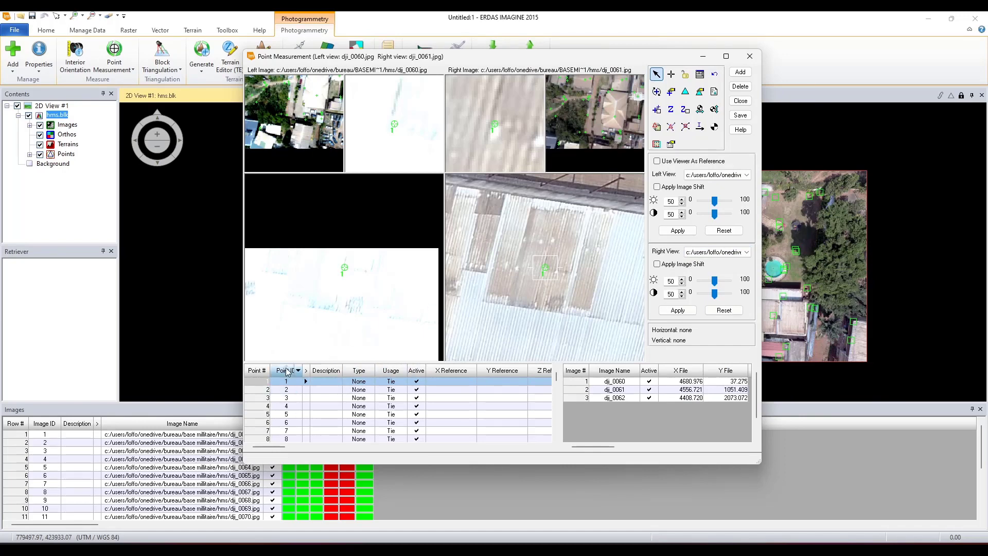
left_click(255, 390)
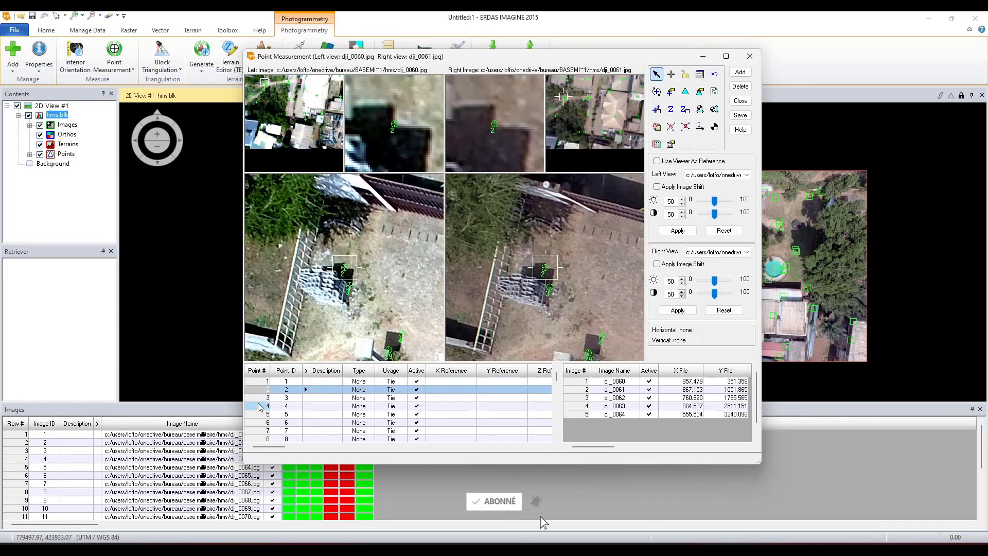
- Compare the tie points between 3 and 8 in the left image dji_0060.jpg and the right image dji_0061.jpg
left_click(264, 399)
left_click(264, 414)
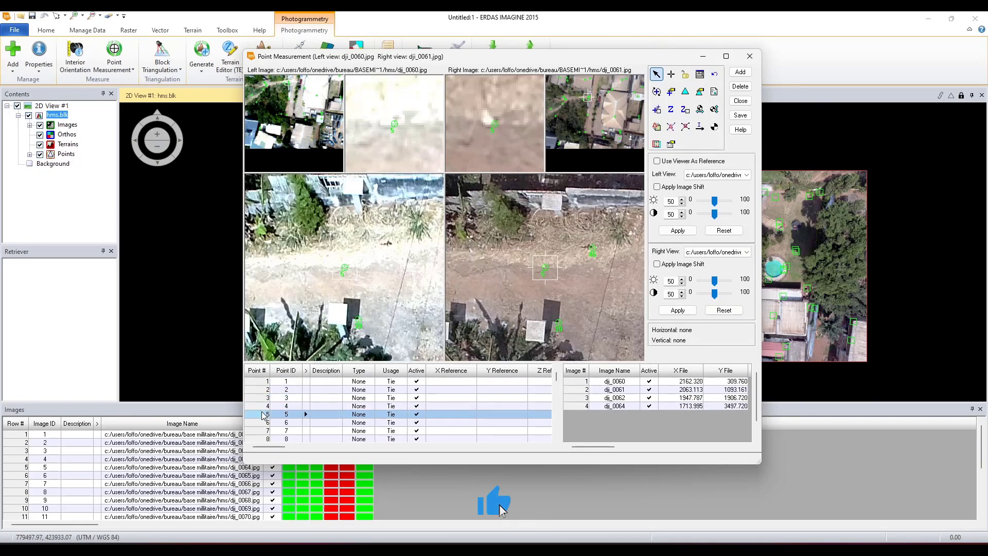
left_click(263, 423)
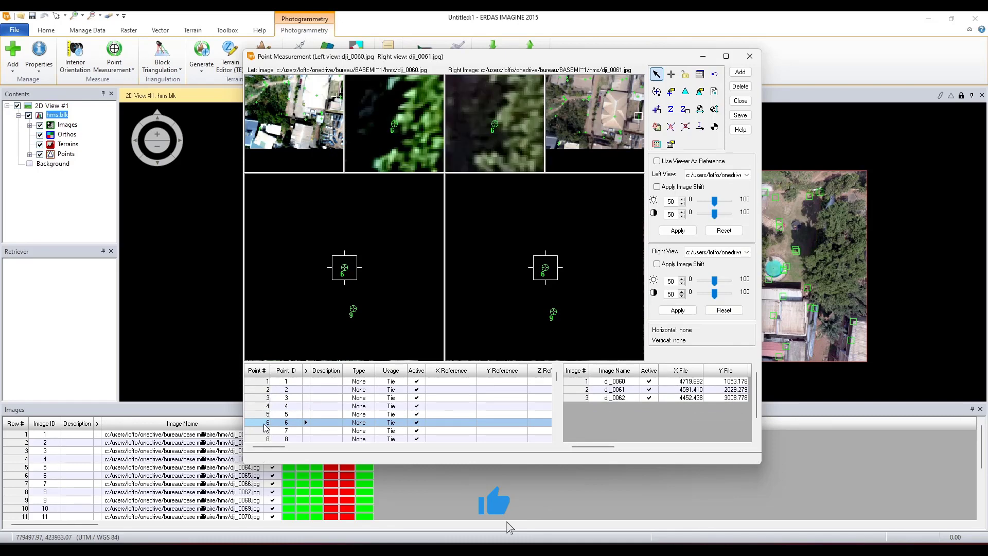
left_click(269, 431)
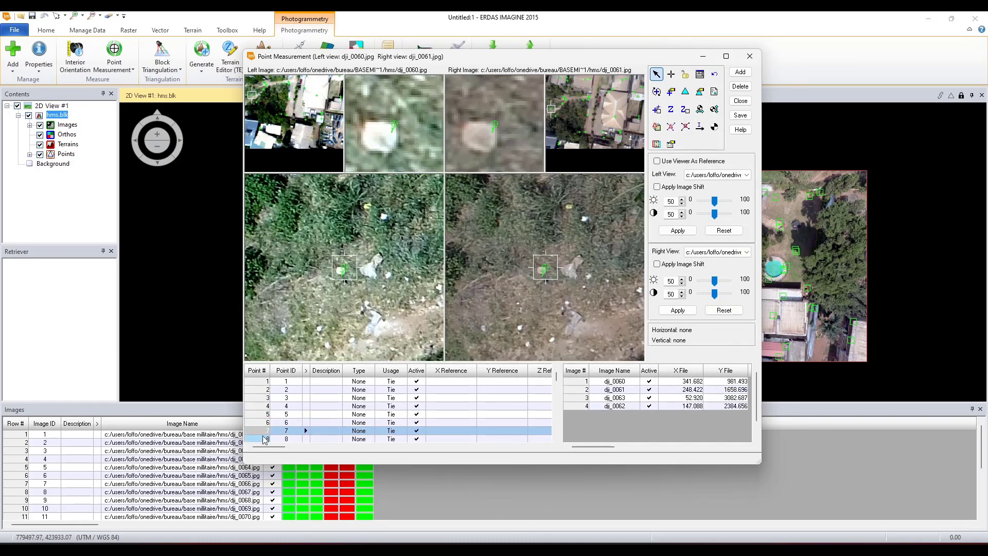
left_click(262, 439)
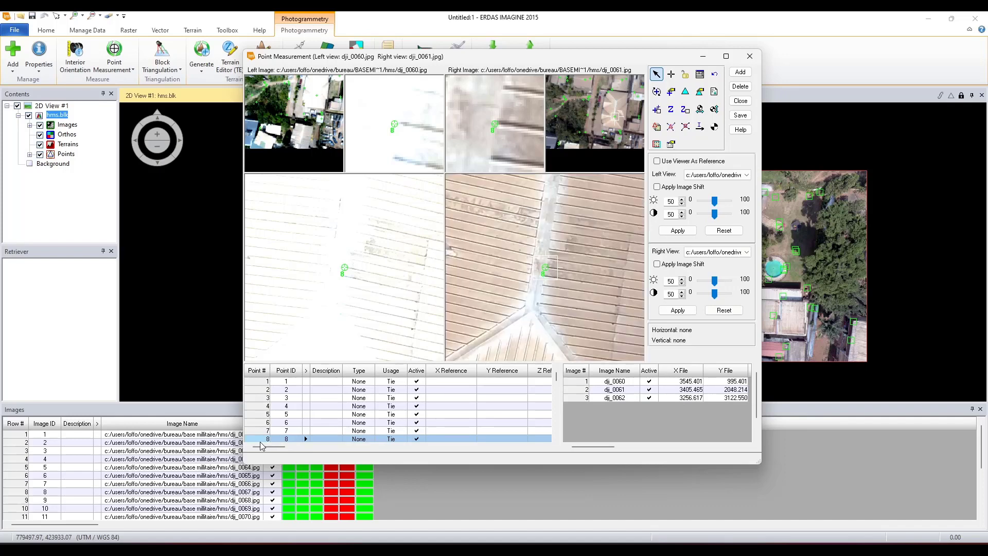
scroll(261, 444, "down", 1)
- Check the positions of tie points 9 to 12 in both image views
left_click(260, 433)
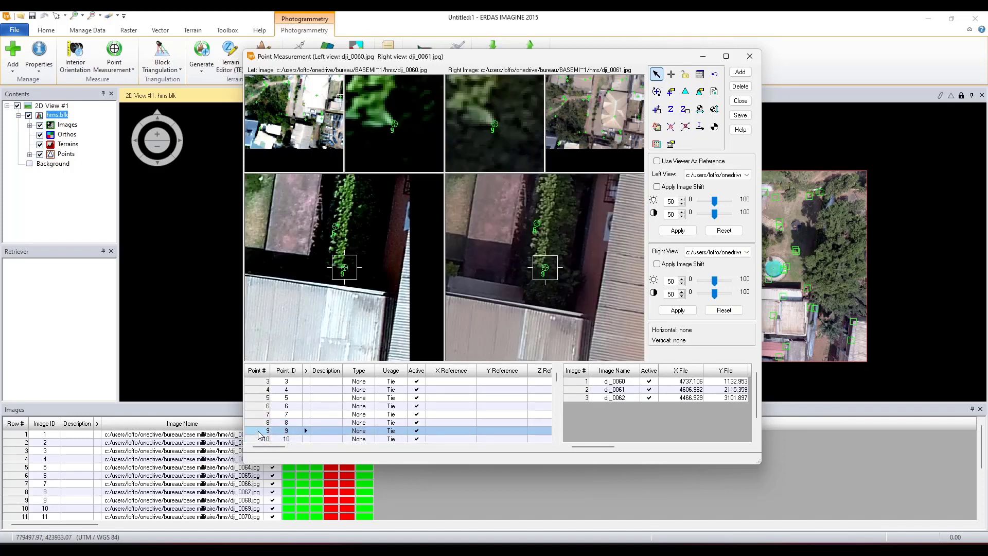
left_click(258, 441)
scroll(260, 437, "down", 2)
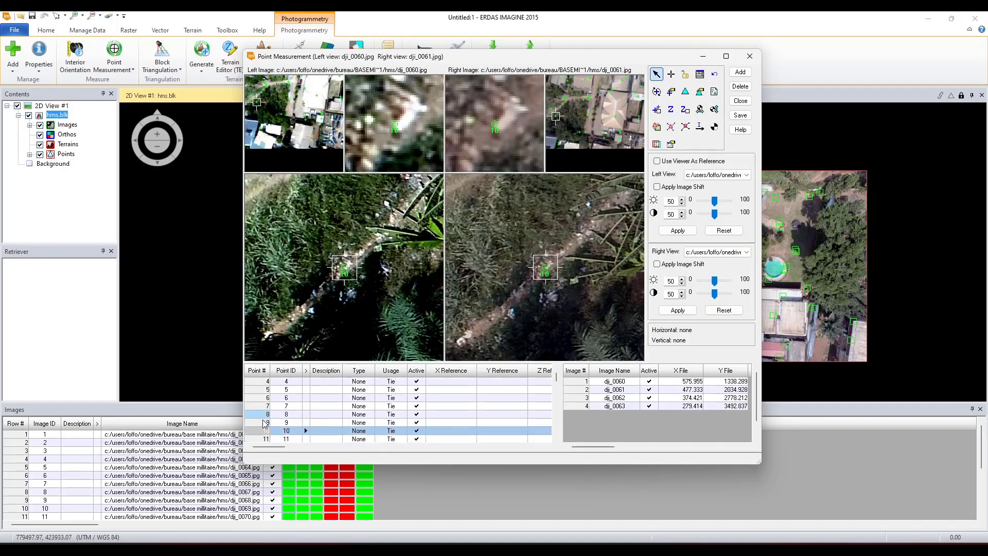
left_click(261, 432)
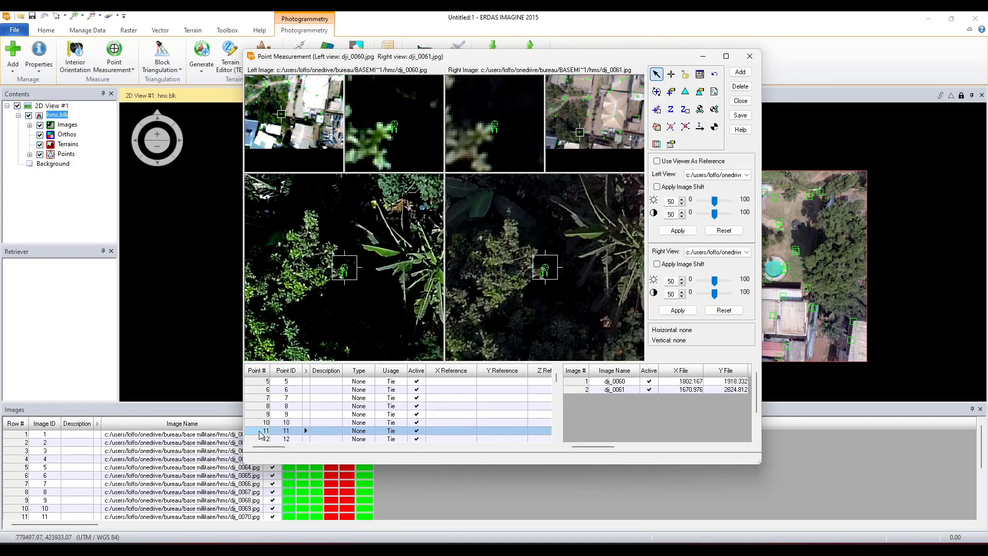
left_click(260, 438)
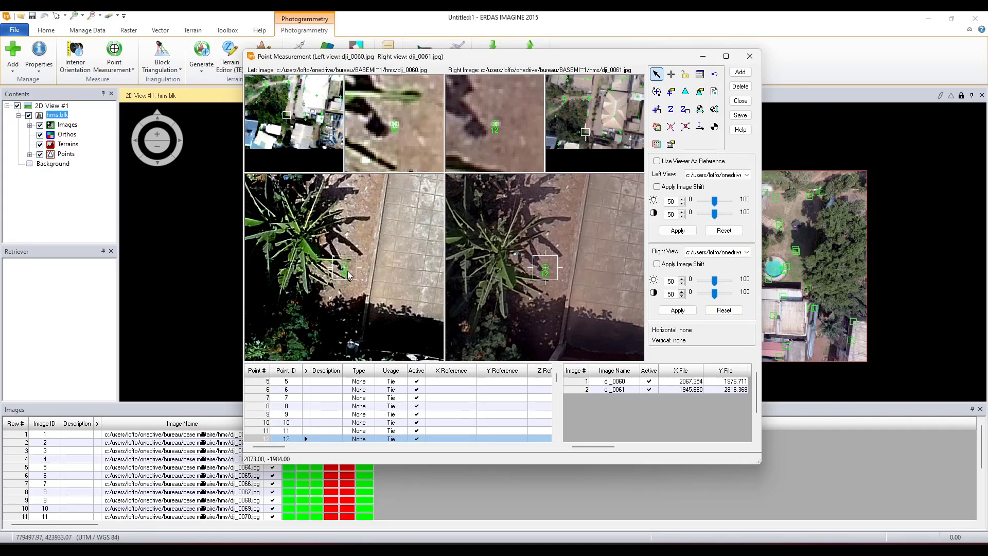
scroll(289, 432, "down", 1)
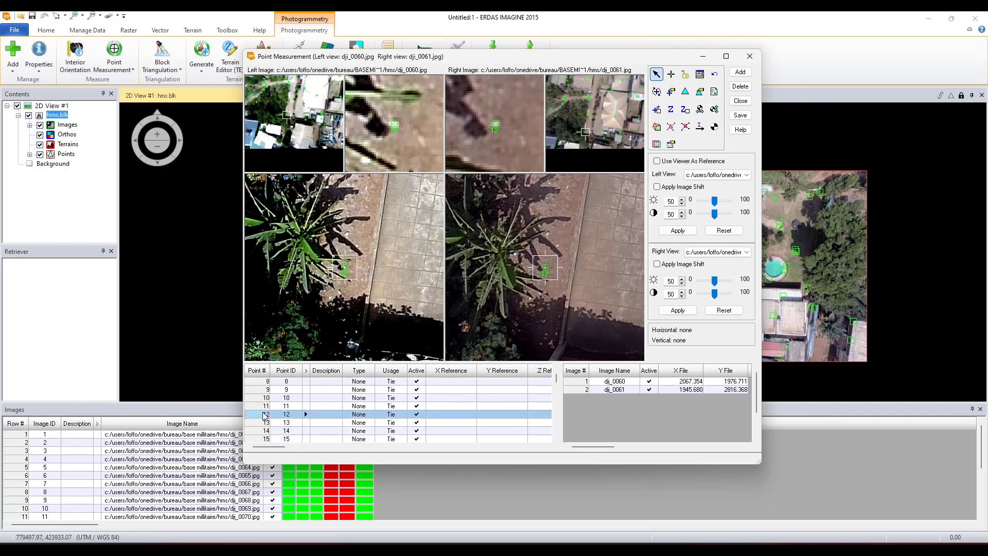
right_click(257, 417)
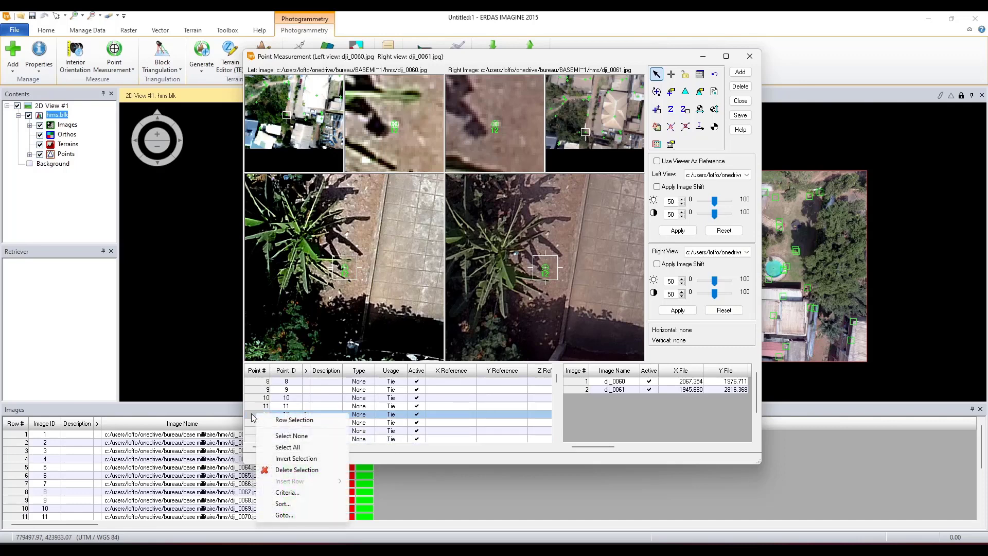
left_click(253, 417)
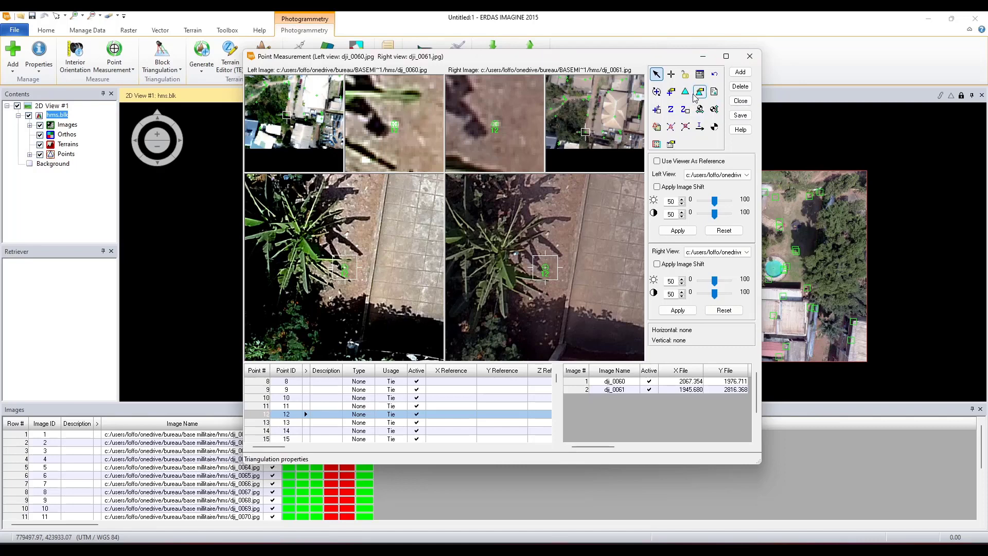
- In the aerial triangulation properties, set the exterior orientation type to Same weighted values
left_click(701, 93)
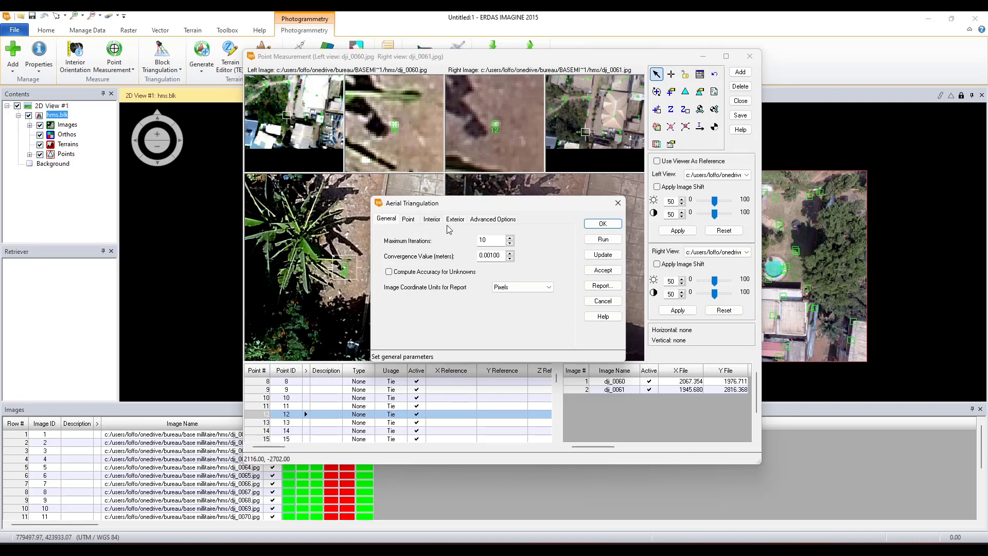
left_click(431, 219)
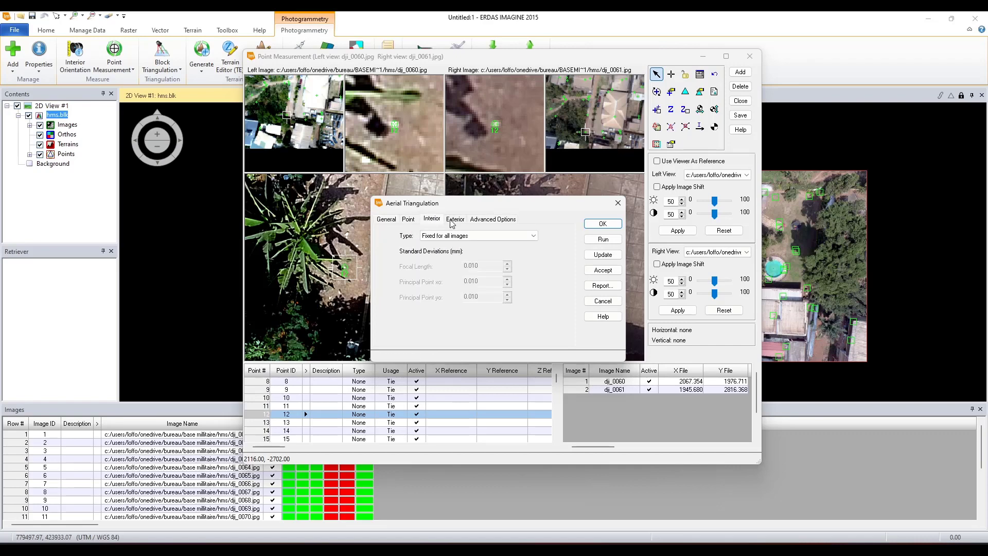
left_click(455, 219)
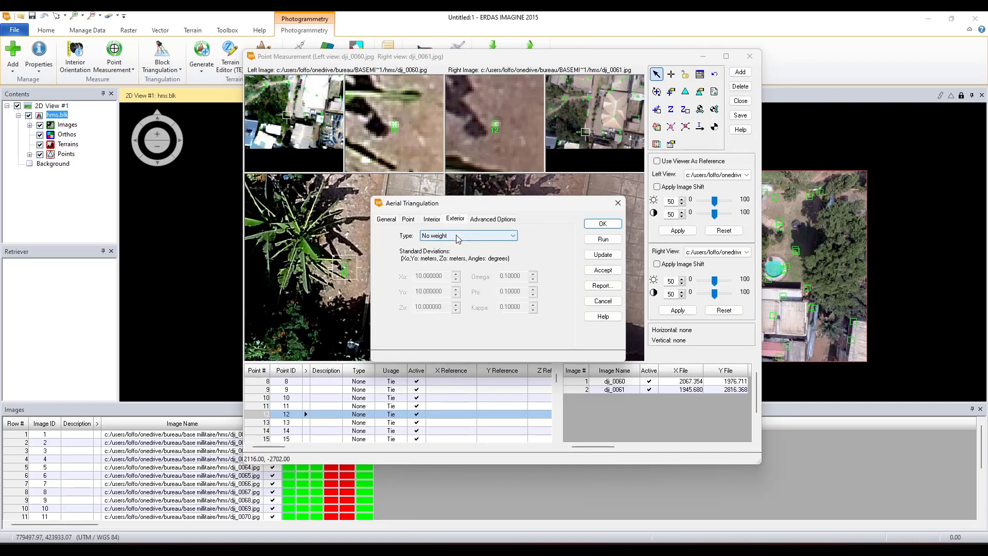
left_click(456, 238)
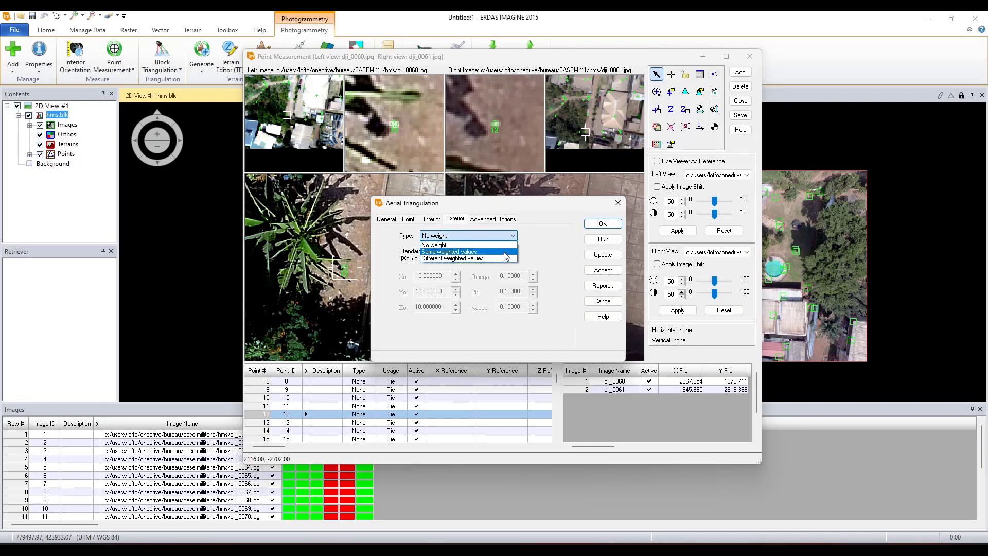
left_click(505, 252)
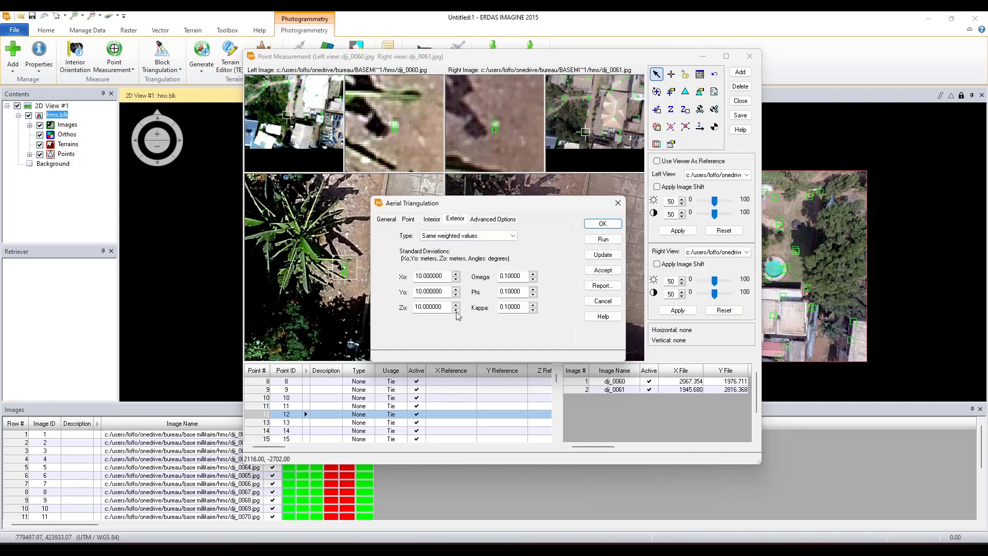
- Set the exterior standard deviations Xo, Yo and Zo to 1 meter each
left_click_drag(444, 308, 397, 306)
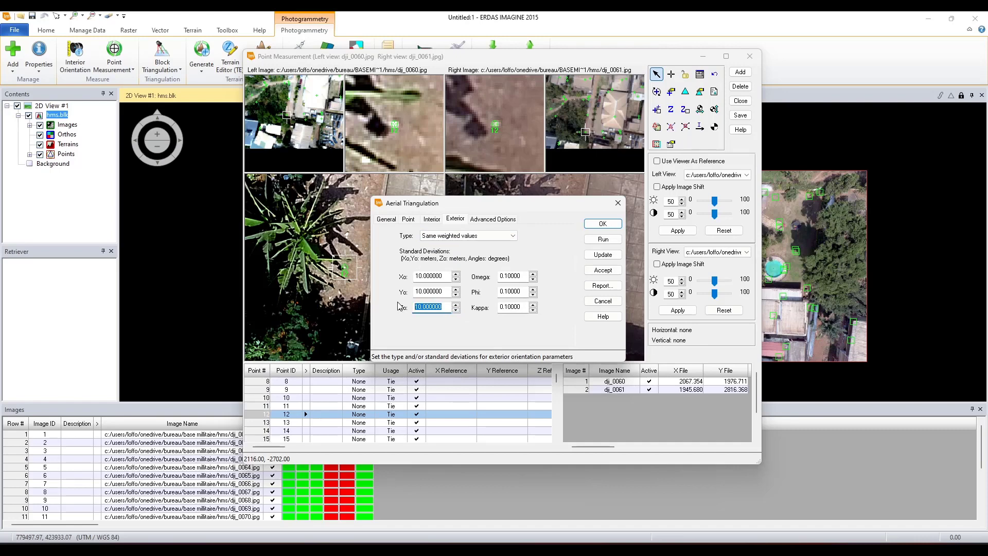
type("1")
type("1")
left_click_drag(446, 294, 399, 276)
type("1")
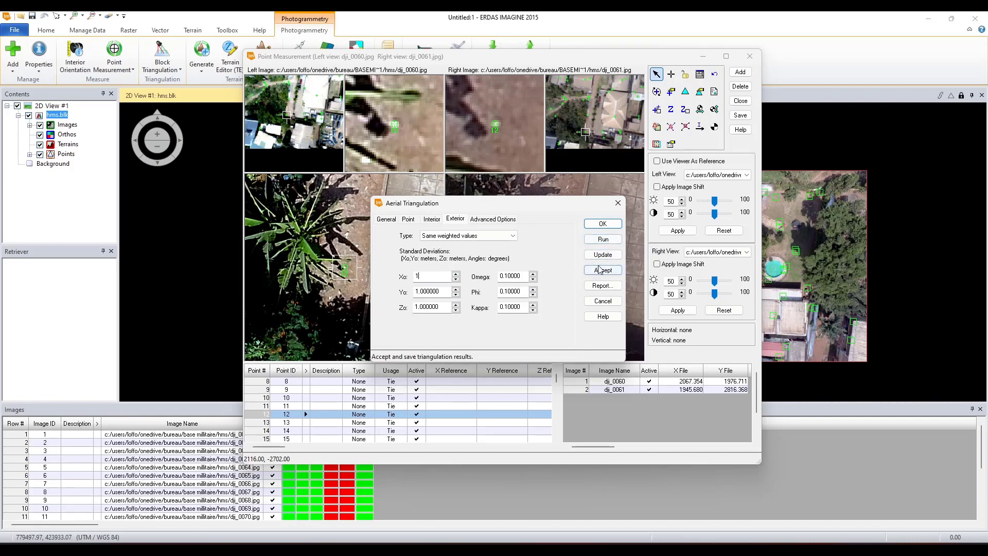
- Run the aerial triangulation, review the total image unit-weight RMSE in the summary and close the triangulation properties
left_click(614, 240)
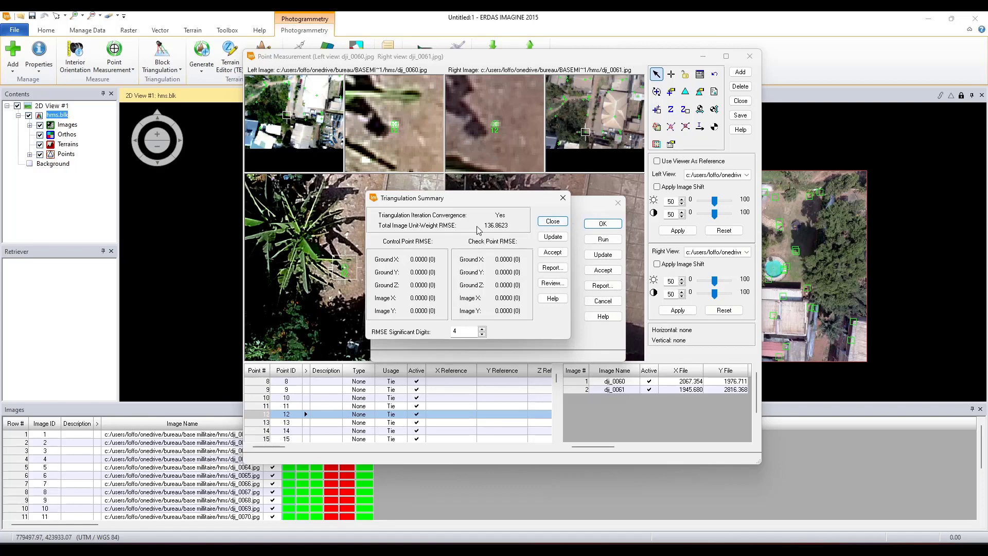
left_click(552, 221)
left_click(617, 203)
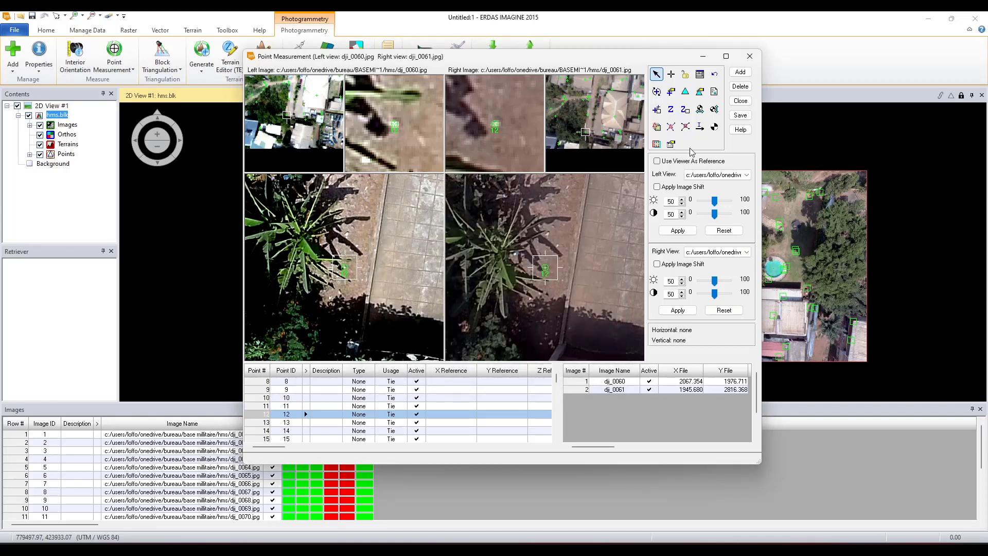
- Run the Tie Point Uncertainty Analysis and remove the tie points over the 8.596212 threshold
left_click(715, 130)
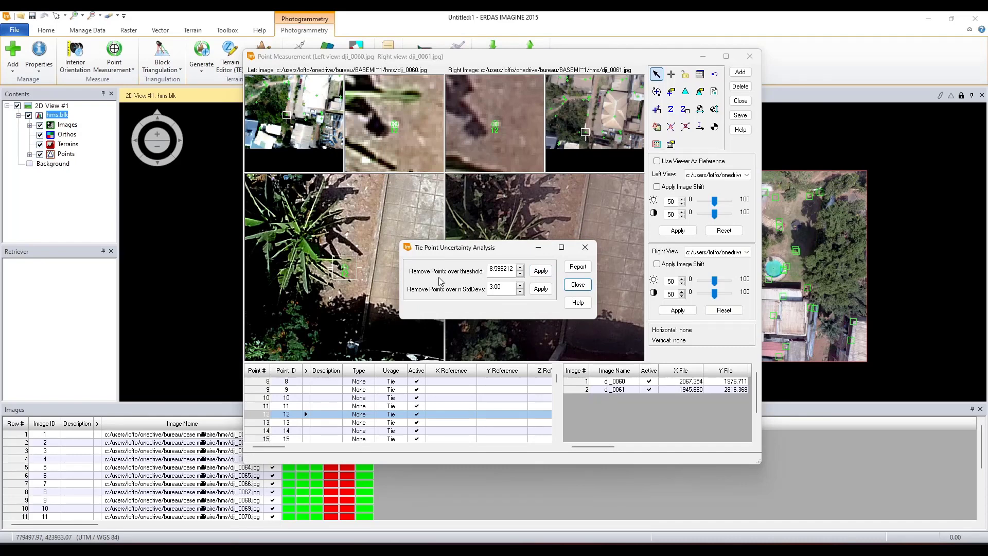
left_click(535, 272)
left_click(541, 273)
left_click(583, 287)
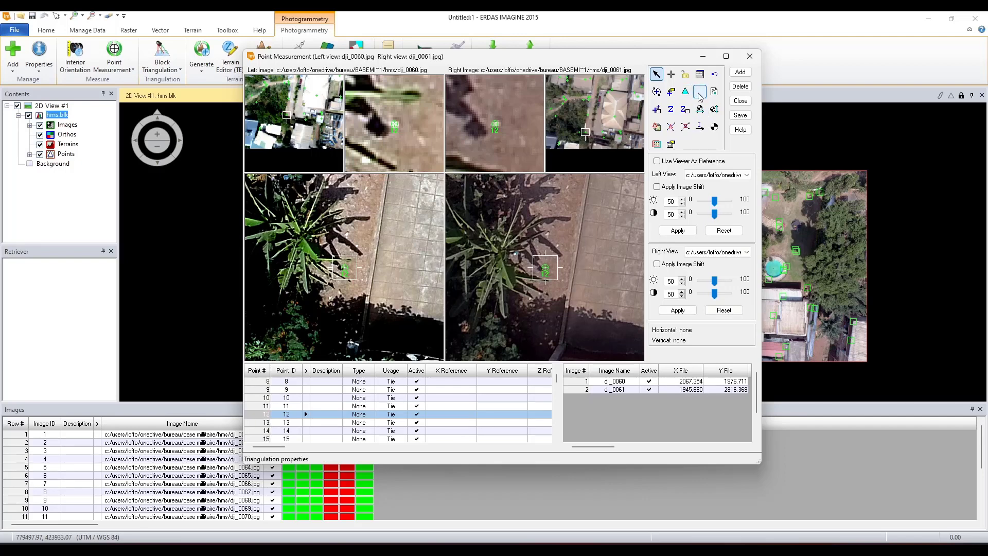
- Rerun the aerial triangulation with the reduced tie points, check the RMSE in the summary and close the triangulation properties
left_click(703, 110)
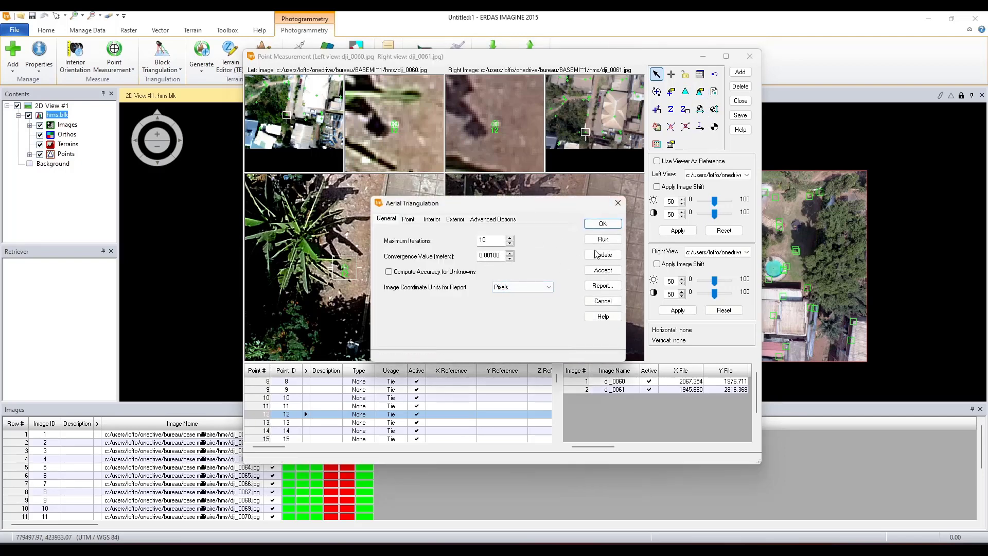
left_click(607, 240)
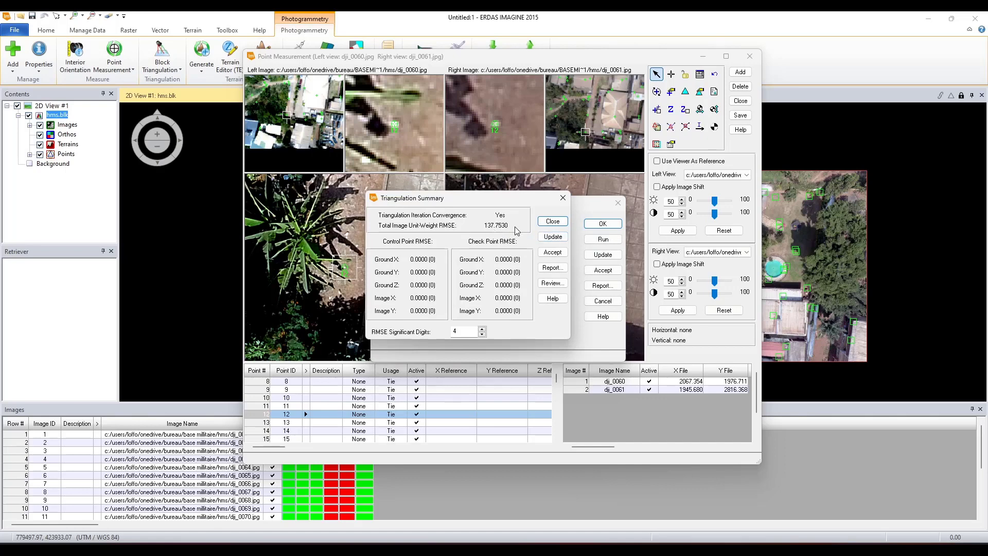
left_click(562, 198)
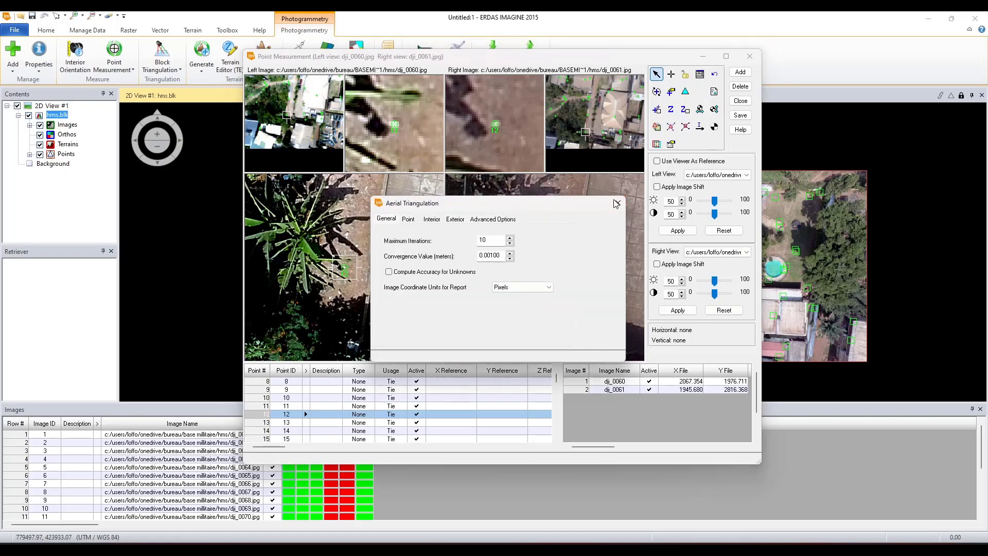
left_click(616, 203)
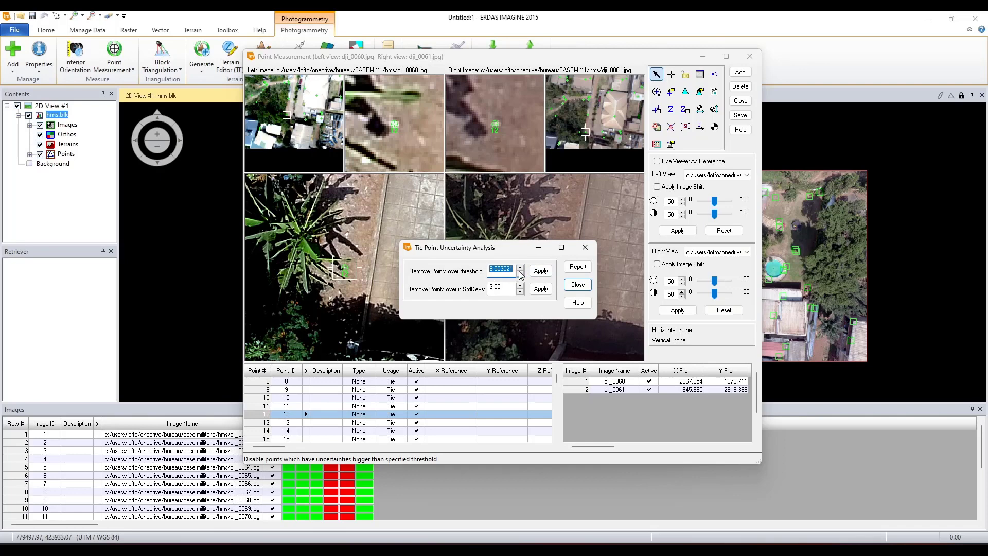
- Remove the tie points over an uncertainty threshold of 3 and try to run the aerial triangulation again
type("3")
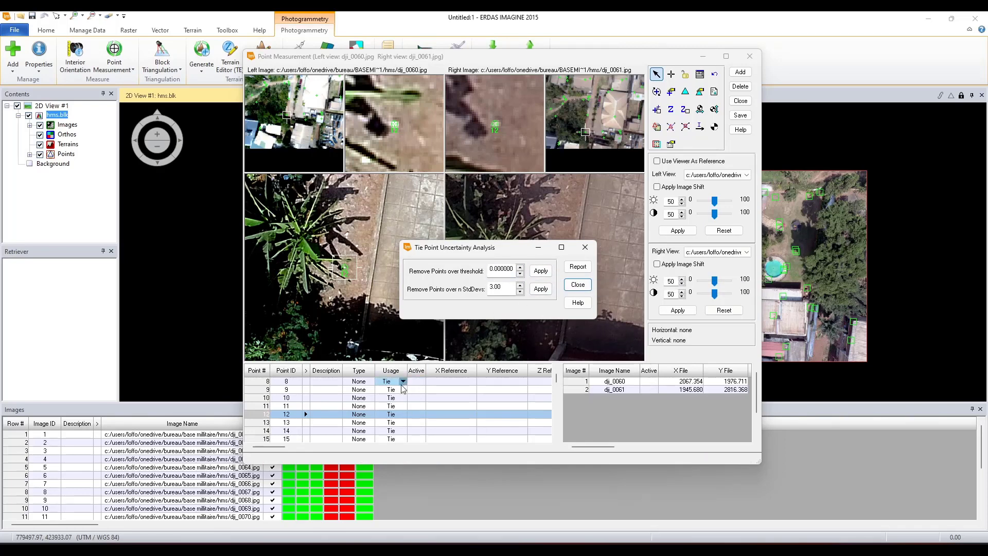
left_click(570, 290)
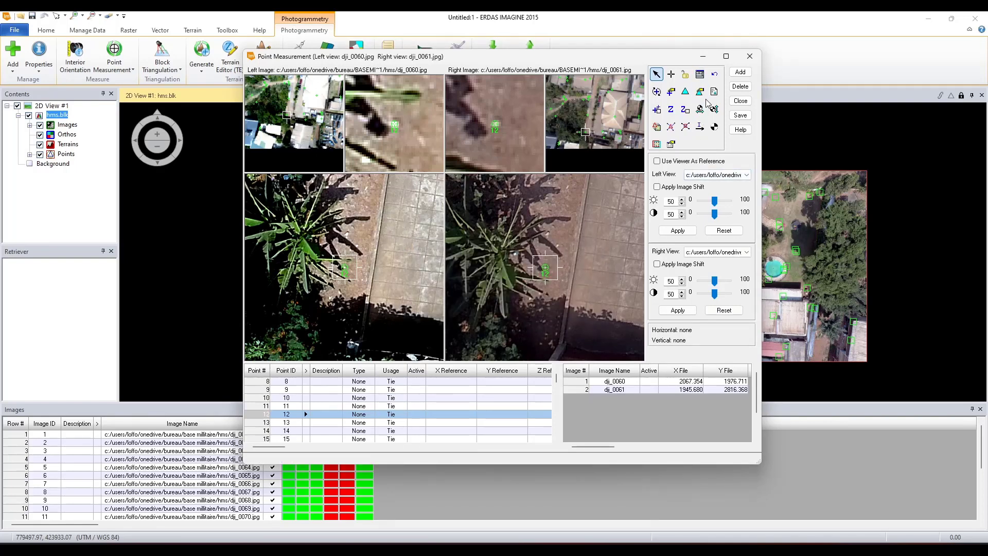
left_click(699, 108)
left_click(610, 242)
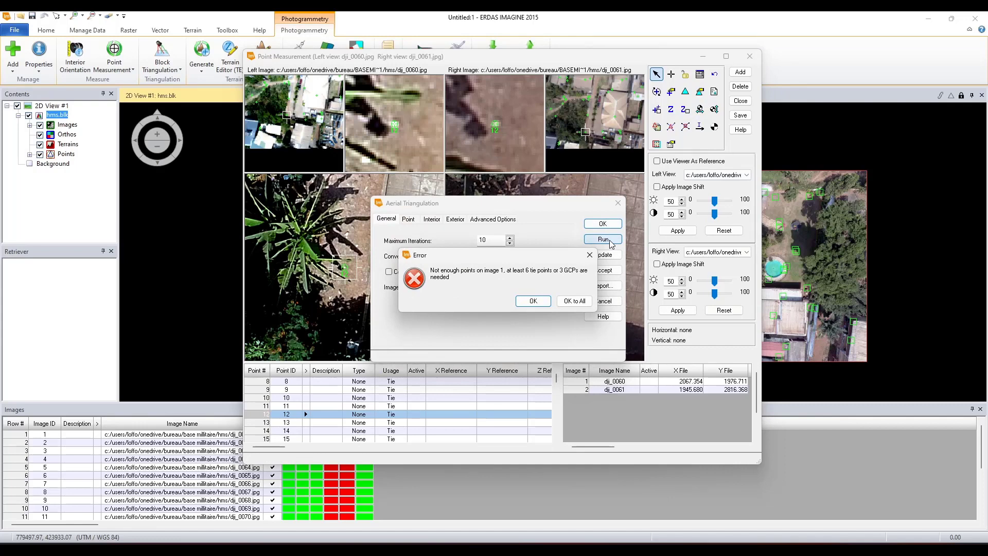
left_click(539, 303)
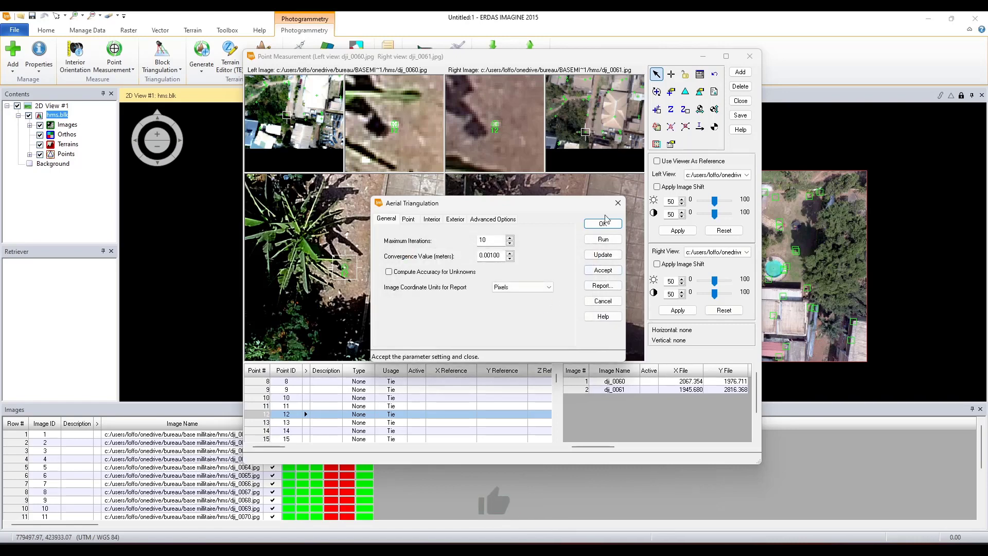
left_click(620, 205)
- Examine the Active status of the tie points throughout the point table down to about point 141
scroll(331, 395, "up", 3)
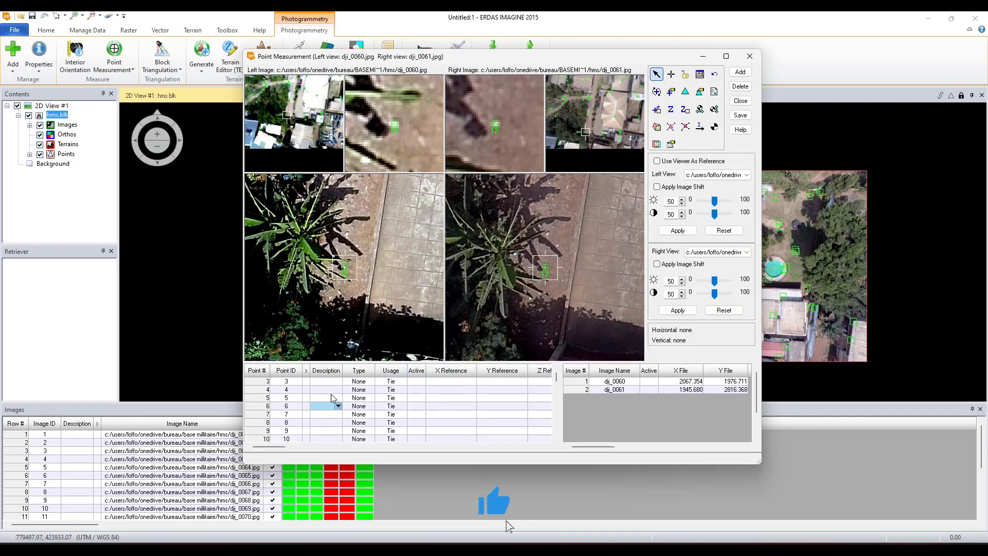
scroll(332, 400, "down", 5)
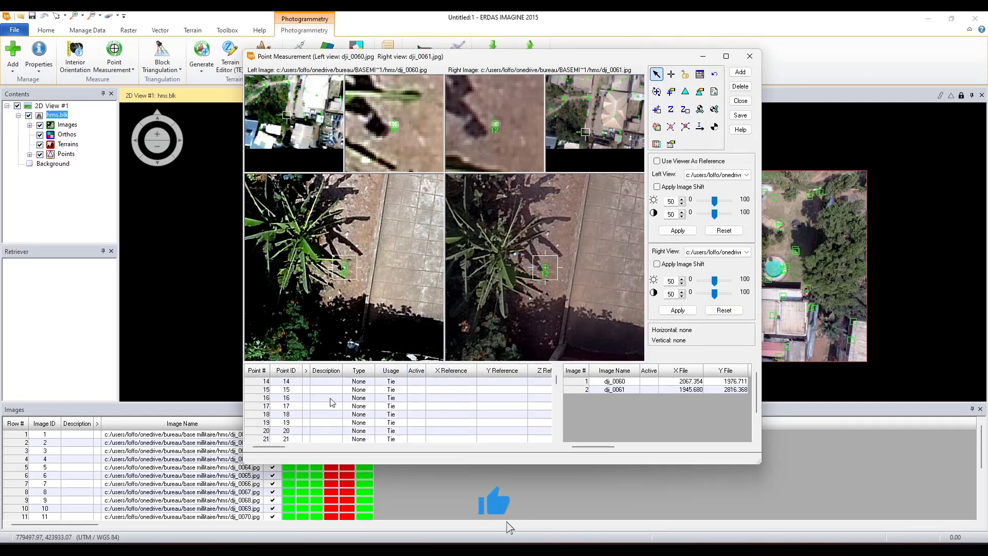
scroll(332, 409, "down", 14)
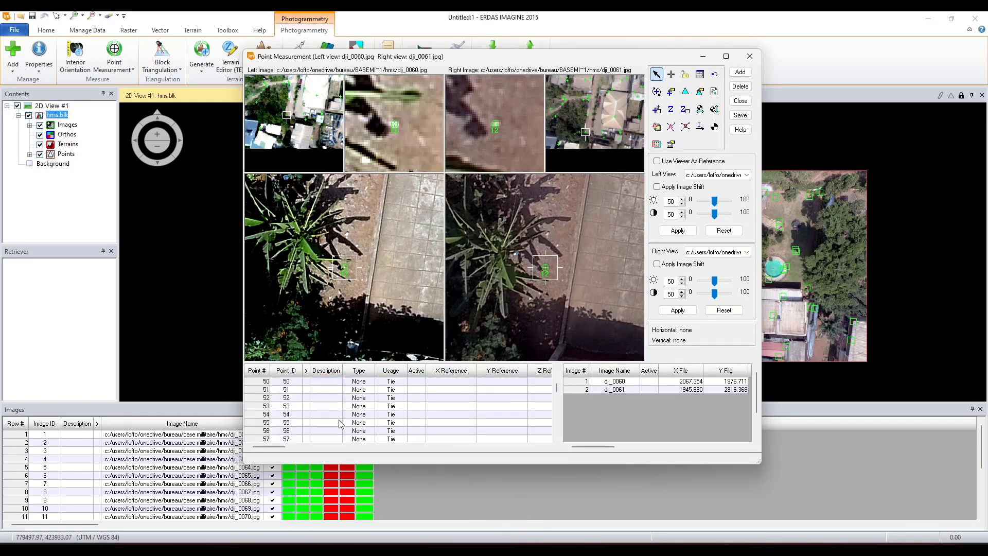
scroll(340, 425, "down", 14)
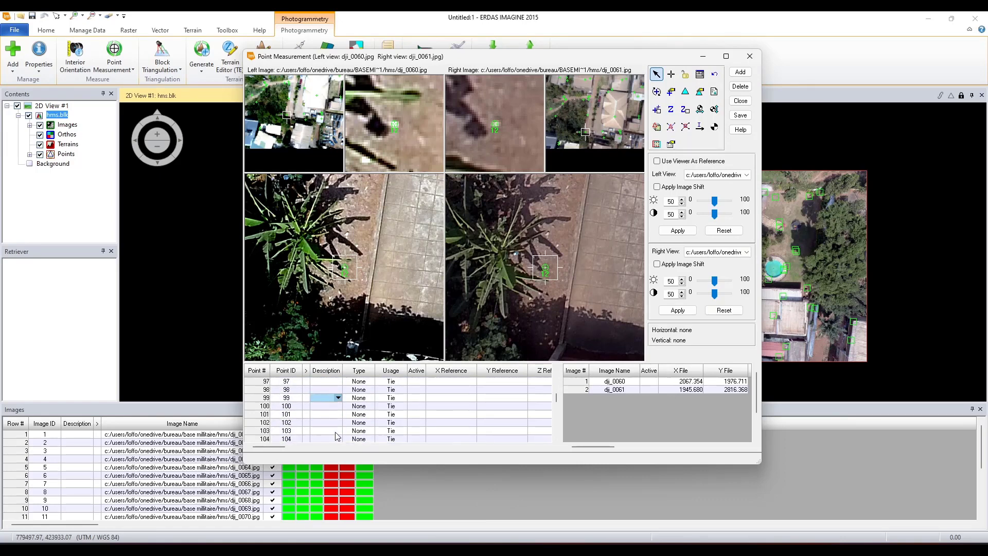
left_click(335, 431)
scroll(332, 427, "down", 10)
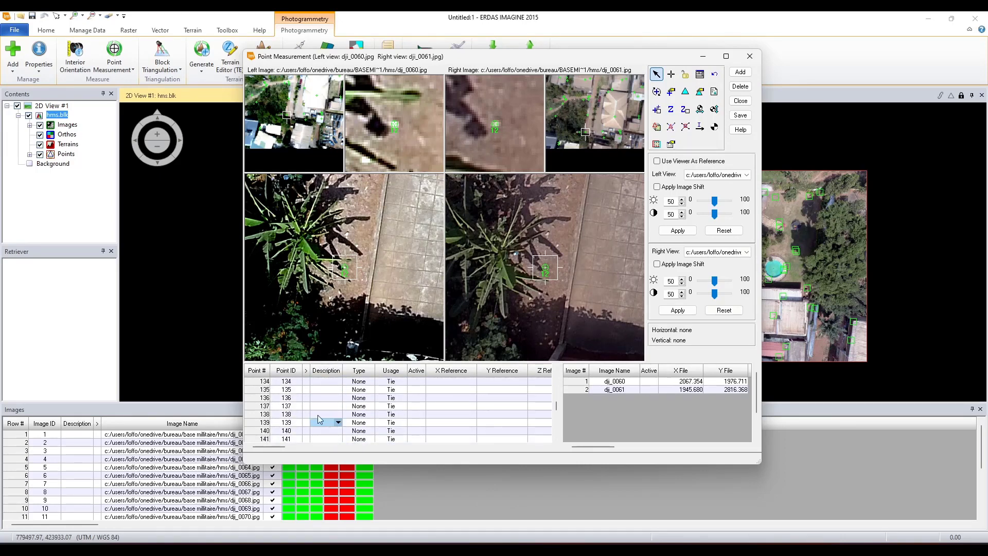
- Examine the Active status of the tie points from about point 165 back up to the start of the point table
scroll(350, 406, "up", 14)
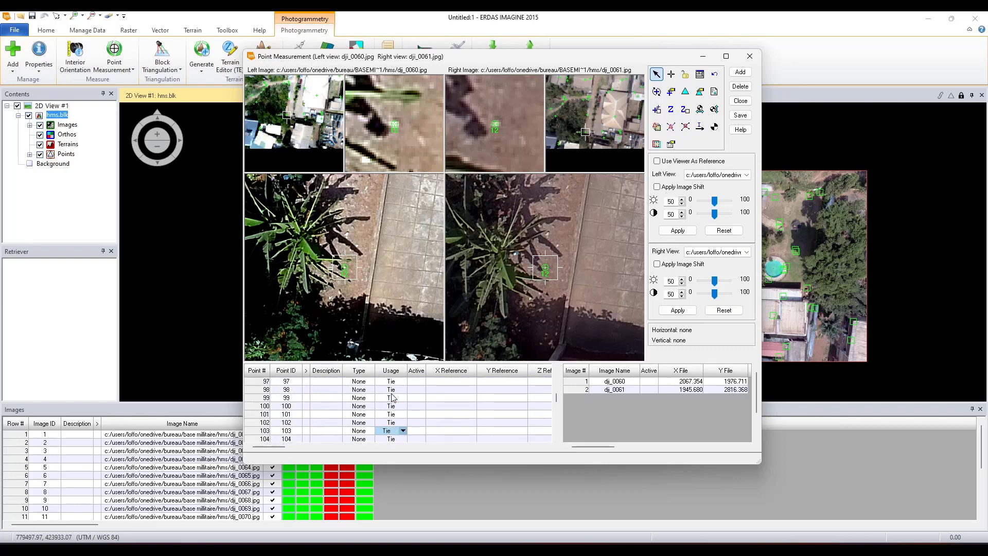
scroll(379, 395, "up", 12)
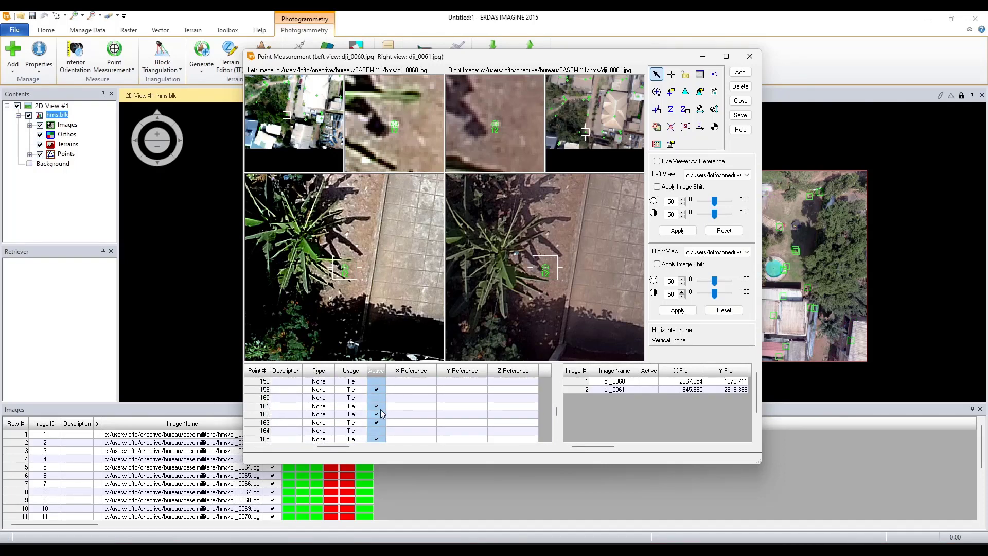
scroll(383, 411, "down", 2)
scroll(379, 407, "up", 11)
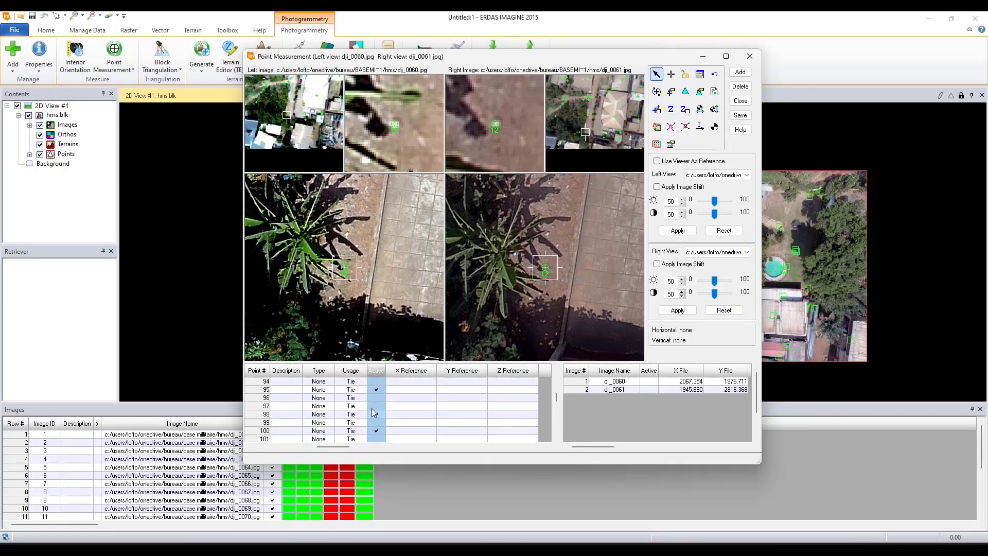
right_click(380, 374)
key("Escape")
scroll(380, 412, "up", 7)
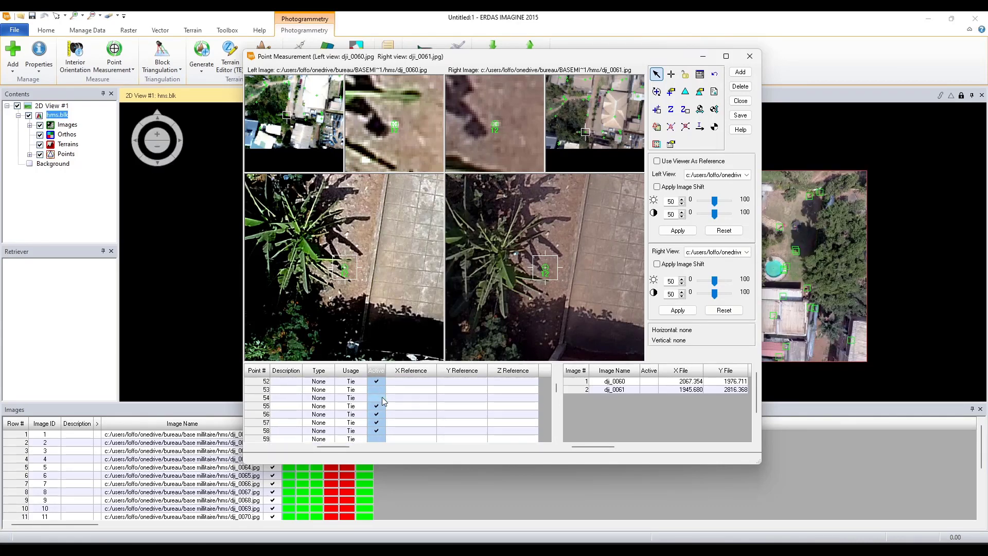
scroll(380, 427, "up", 6)
scroll(380, 409, "up", 11)
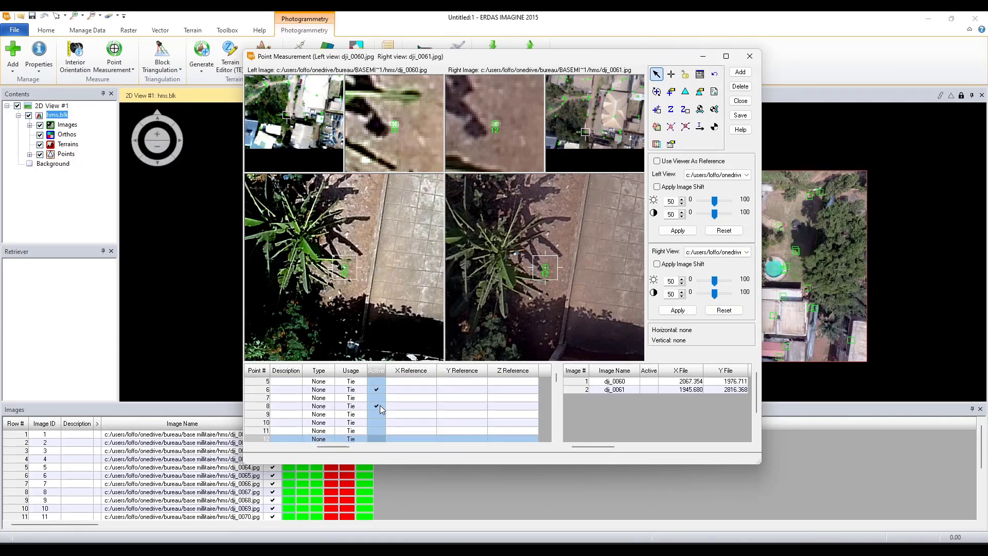
- Run the aerial triangulation again, check the total RMSE in the summary and close the triangulation properties without accepting
left_click(699, 93)
left_click(603, 239)
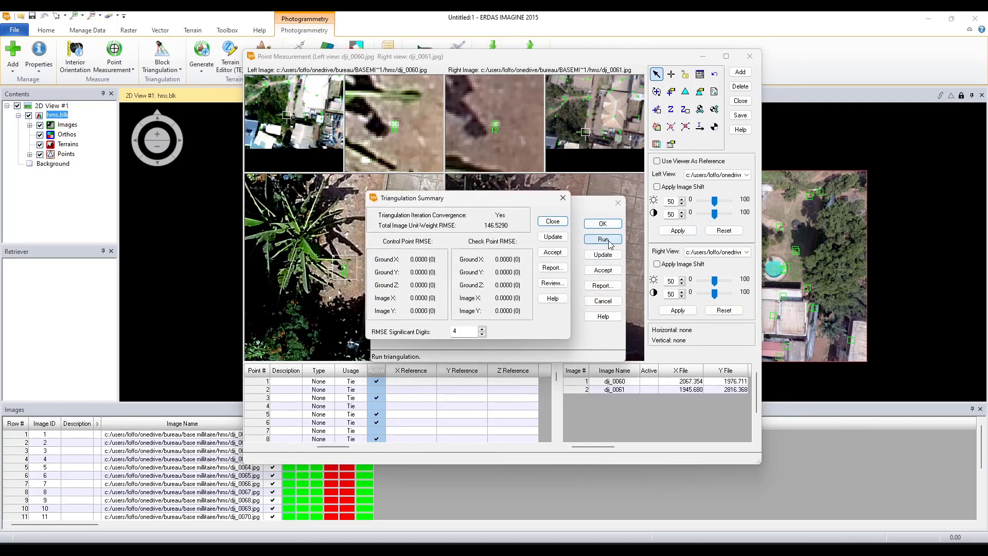
left_click(564, 199)
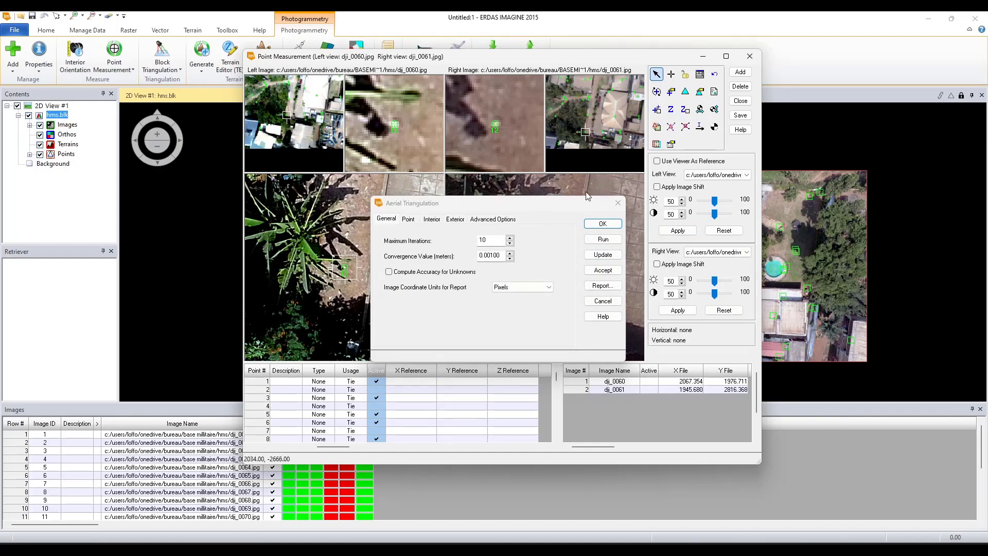
left_click(617, 203)
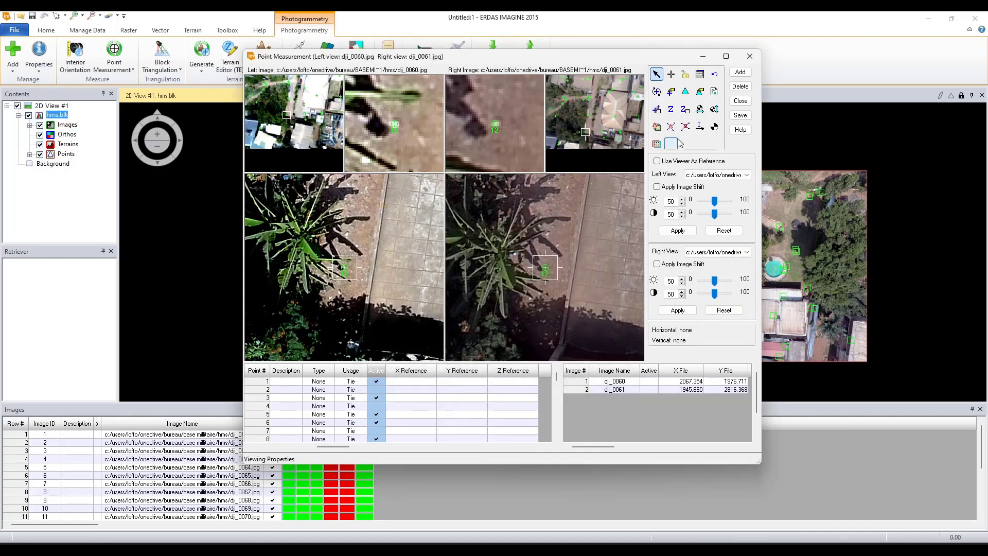
- Run the Tie Point Uncertainty Analysis, remove the tie points over the 8.381226 threshold and close the analysis
left_click(713, 128)
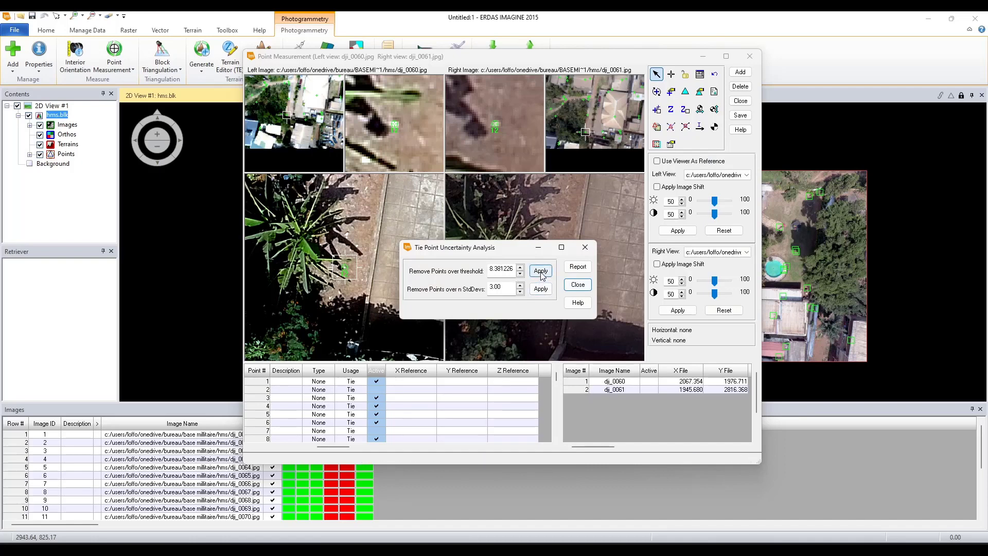
left_click(545, 274)
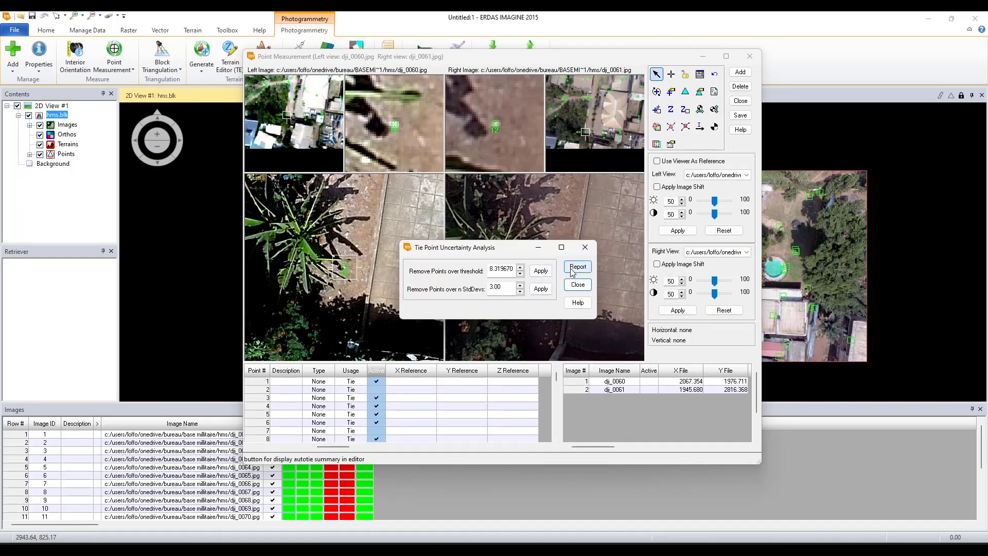
left_click(579, 285)
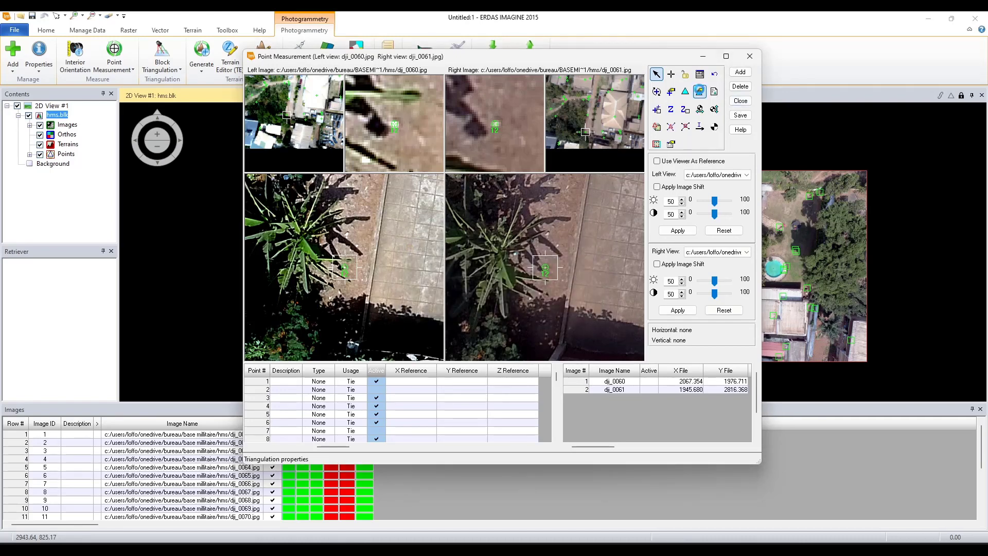
- Rerun the aerial triangulation, check the summary, accept the triangulation results and close the triangulation properties
left_click(699, 91)
left_click(595, 240)
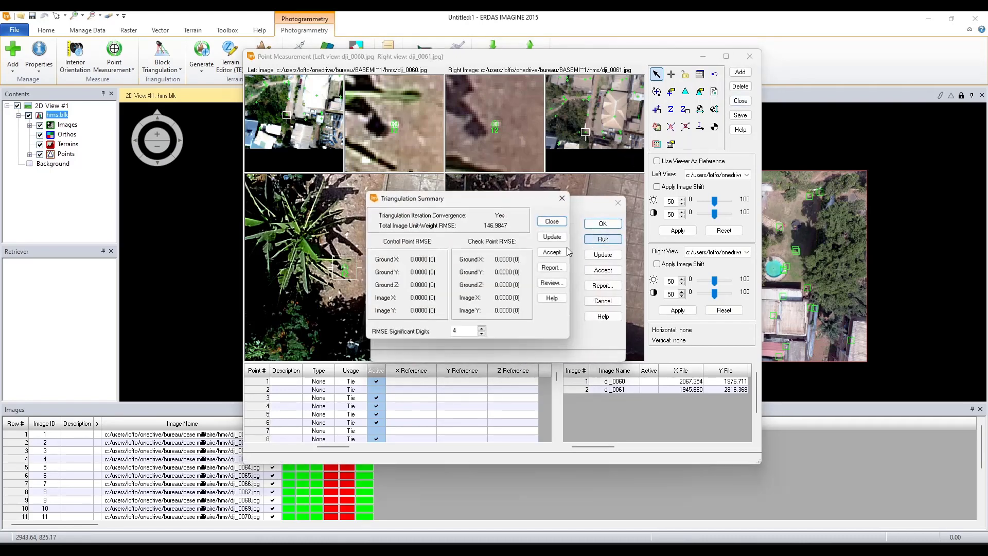
left_click(554, 222)
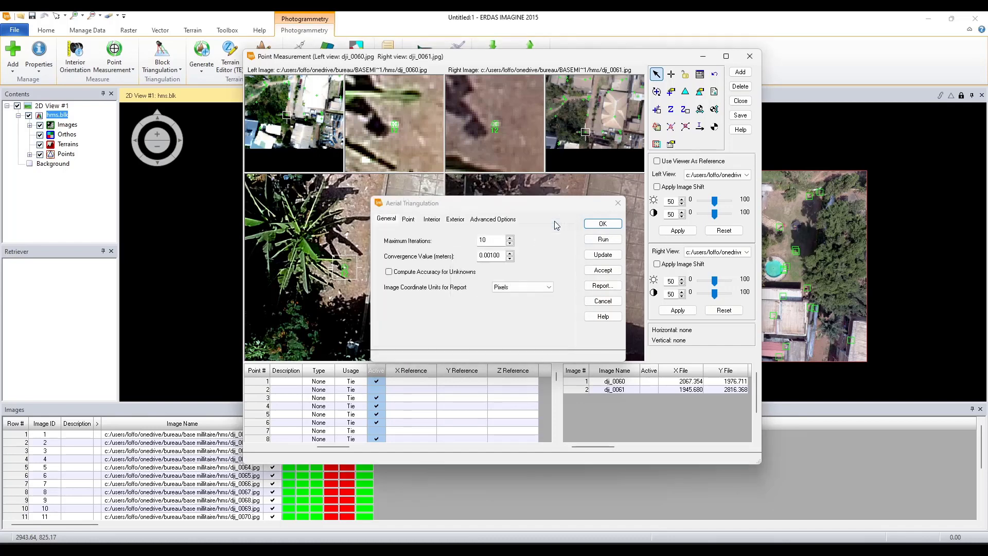
left_click(607, 272)
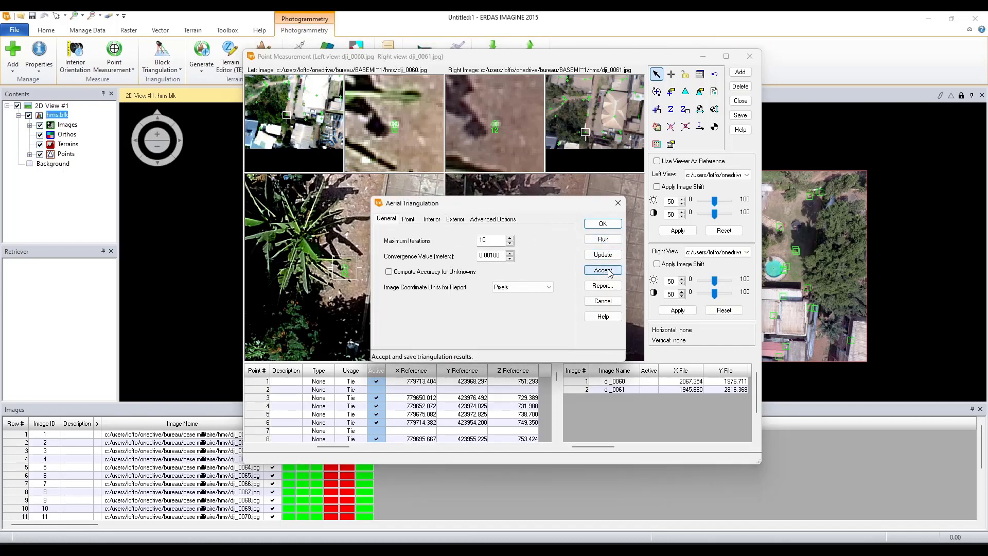
left_click(618, 203)
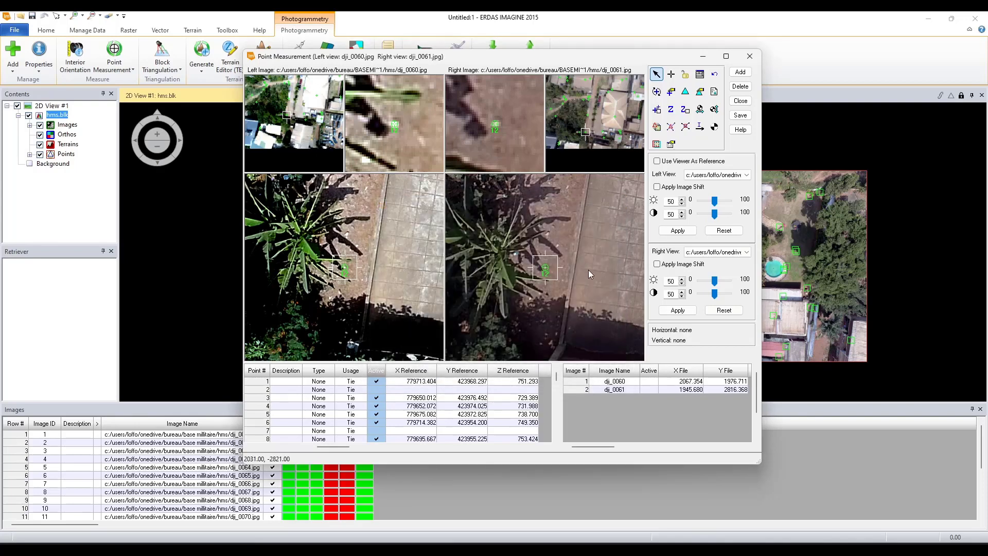
- Check the reference coordinates of the tie points in the point table and close the Point Measurement window
left_click(514, 406)
left_click(475, 430)
left_click(740, 101)
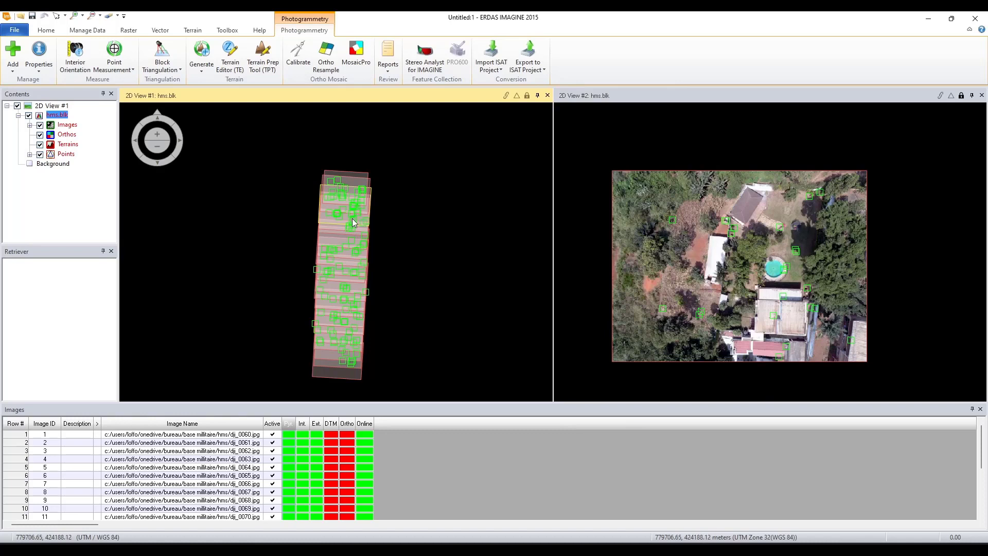
left_click_drag(350, 232, 356, 198)
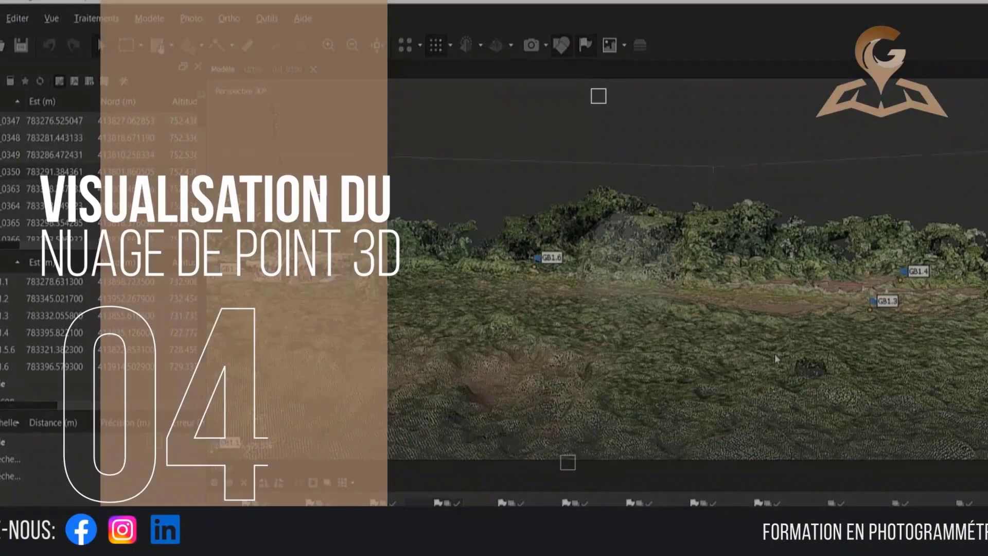
left_click_drag(774, 354, 763, 322)
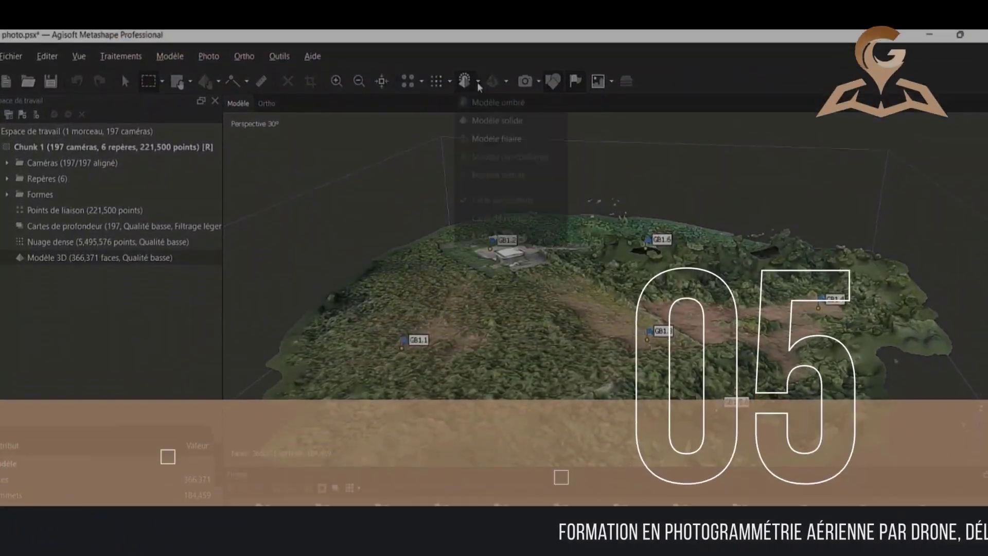
left_click(497, 121)
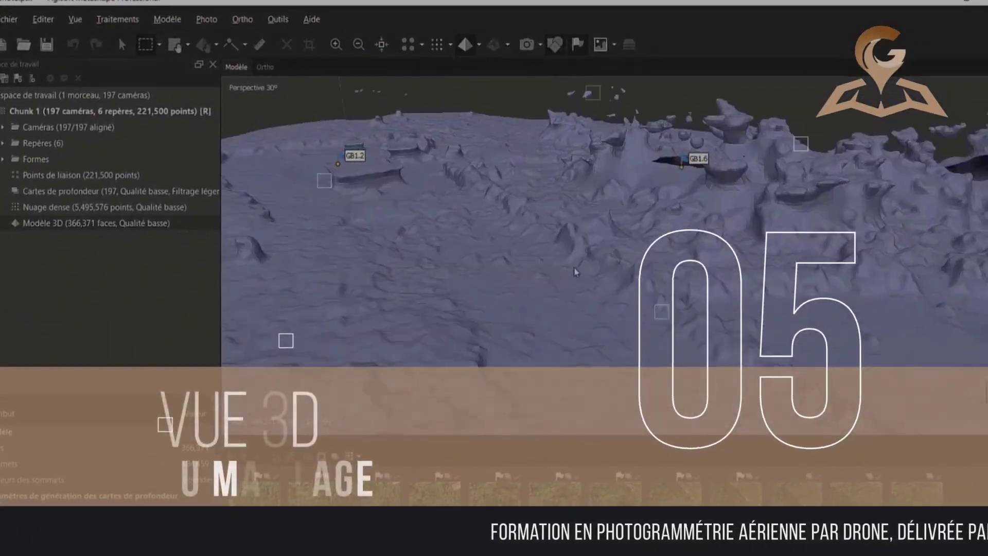
left_click(465, 42)
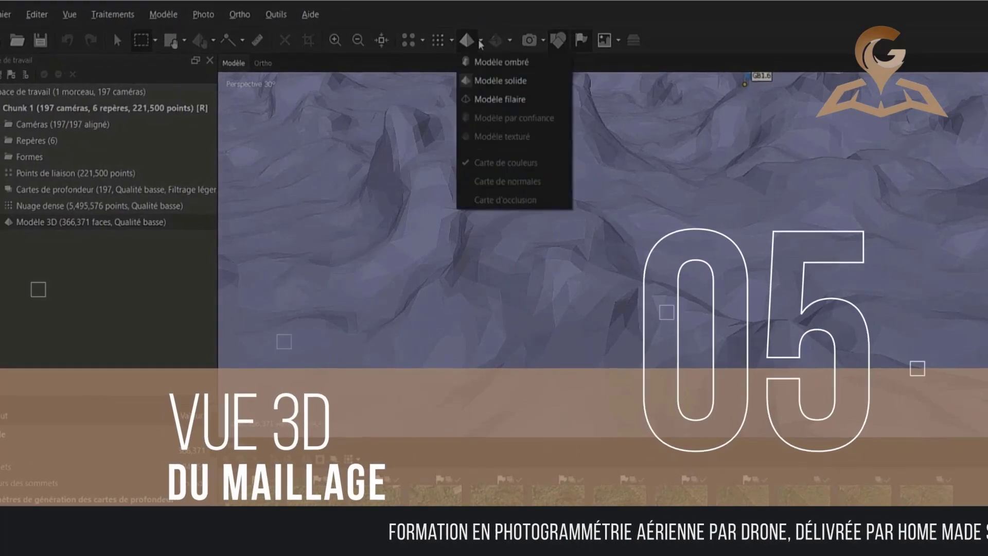
left_click(496, 98)
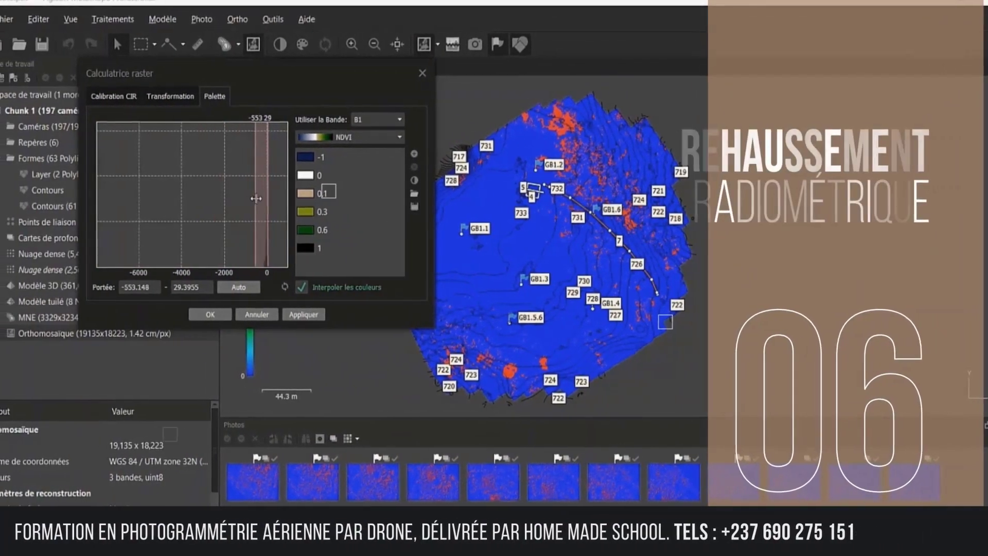
left_click(284, 286)
left_click_drag(160, 198, 273, 198)
left_click(285, 286)
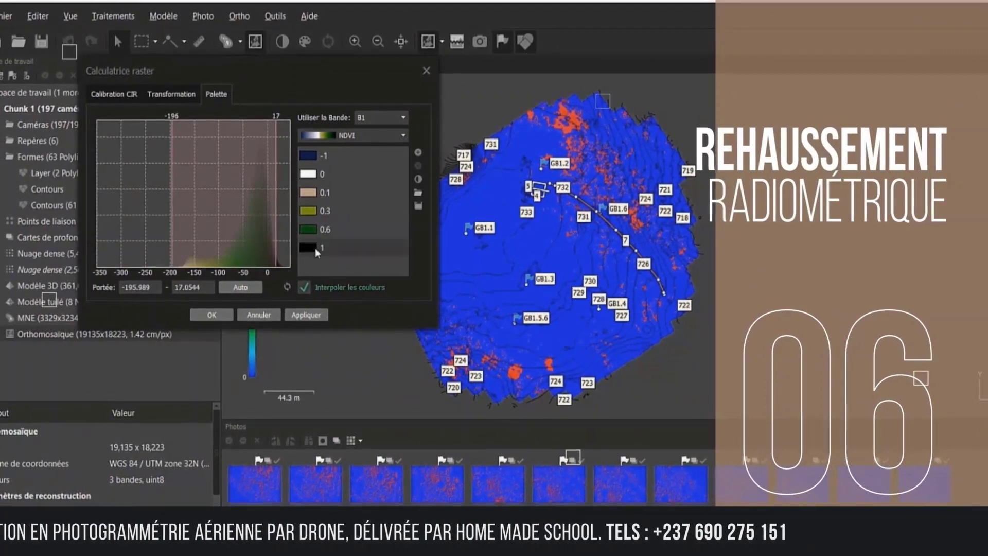
left_click(303, 314)
left_click_drag(171, 198, 222, 215)
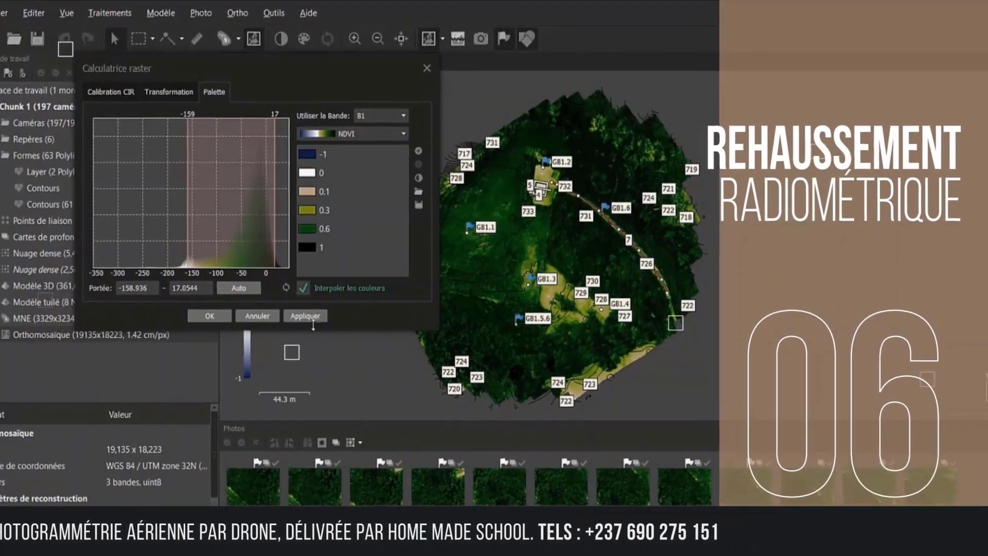
left_click(309, 317)
left_click(305, 315)
left_click(305, 315)
left_click(303, 316)
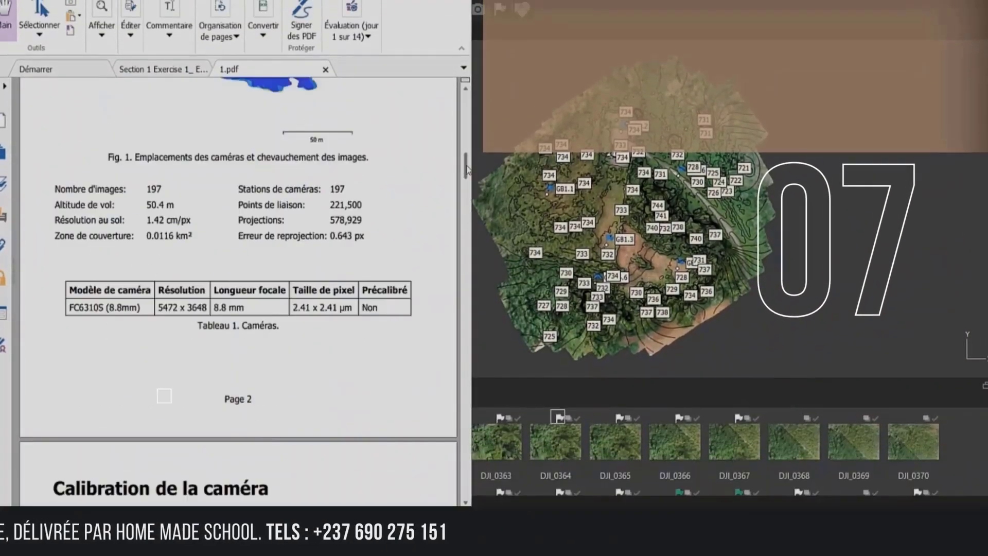
left_click_drag(467, 170, 454, 283)
scroll(286, 373, "down", 10)
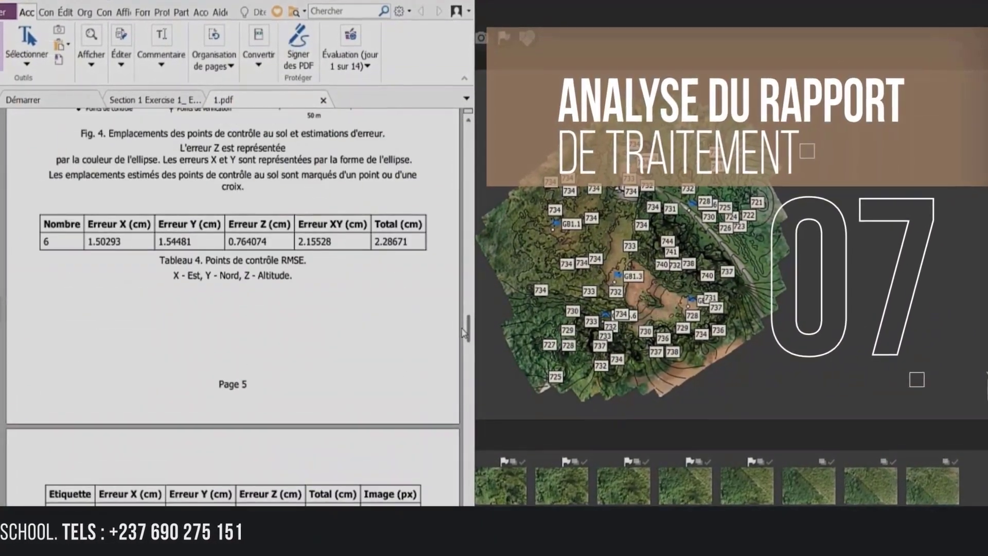